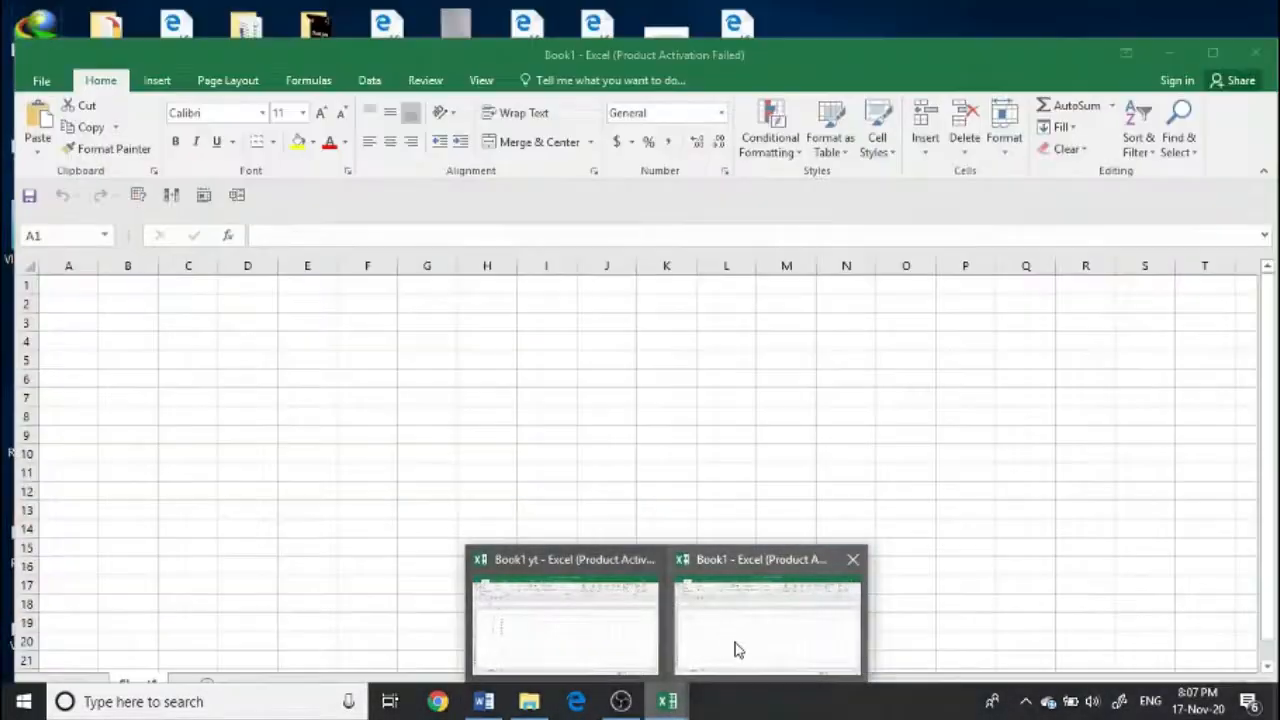
# - Switch to the Book1 workbook, maximize its window and open the Random Number Generation analysis tool
pyautogui.click(735, 643)
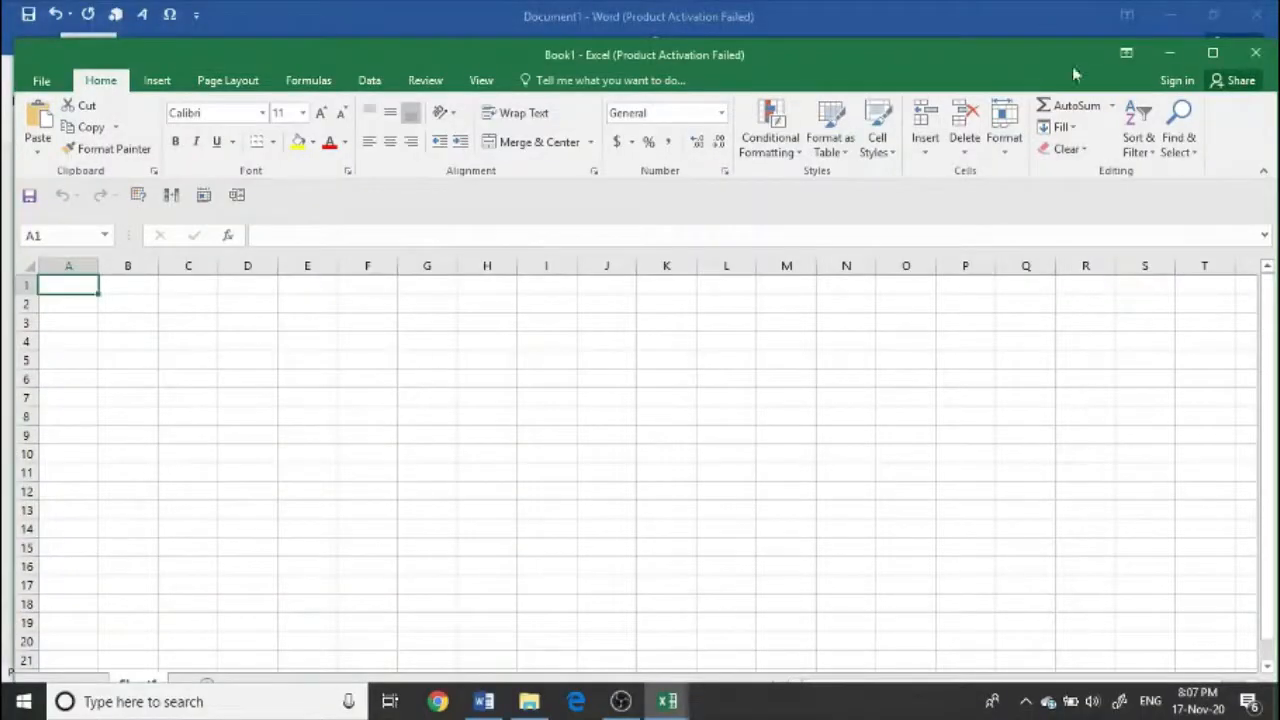
pyautogui.click(1212, 52)
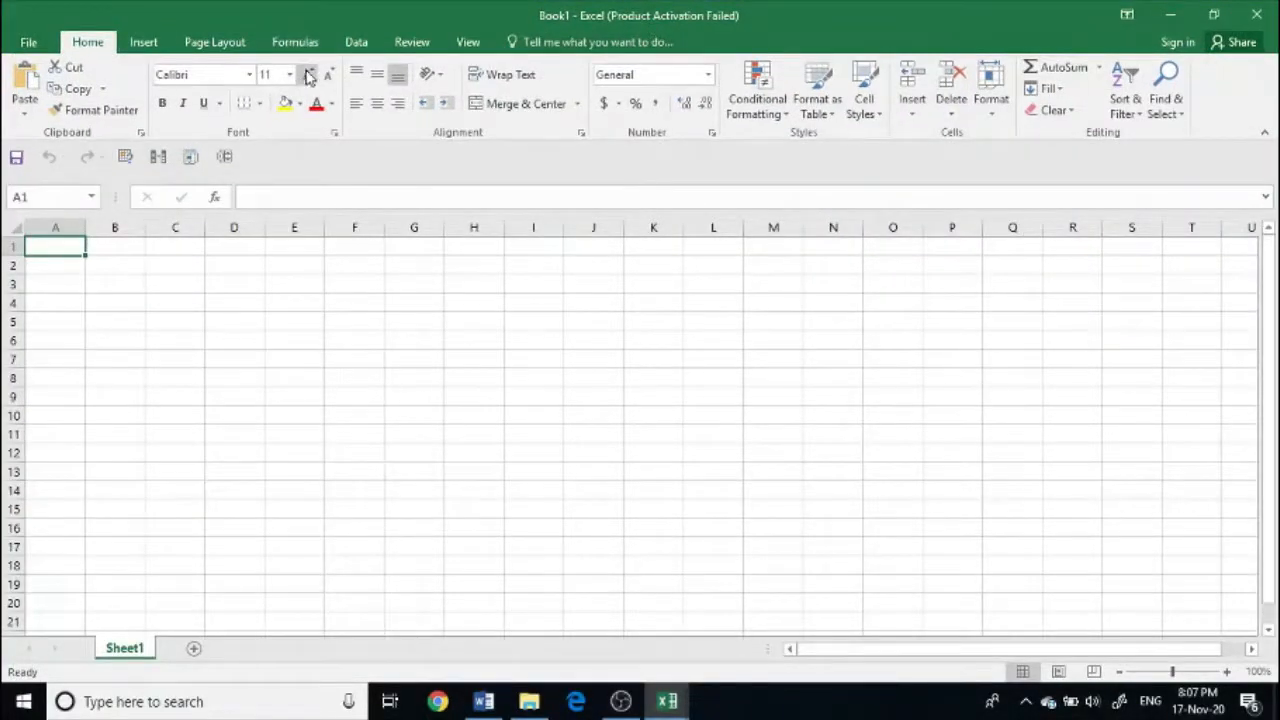
pyautogui.click(358, 44)
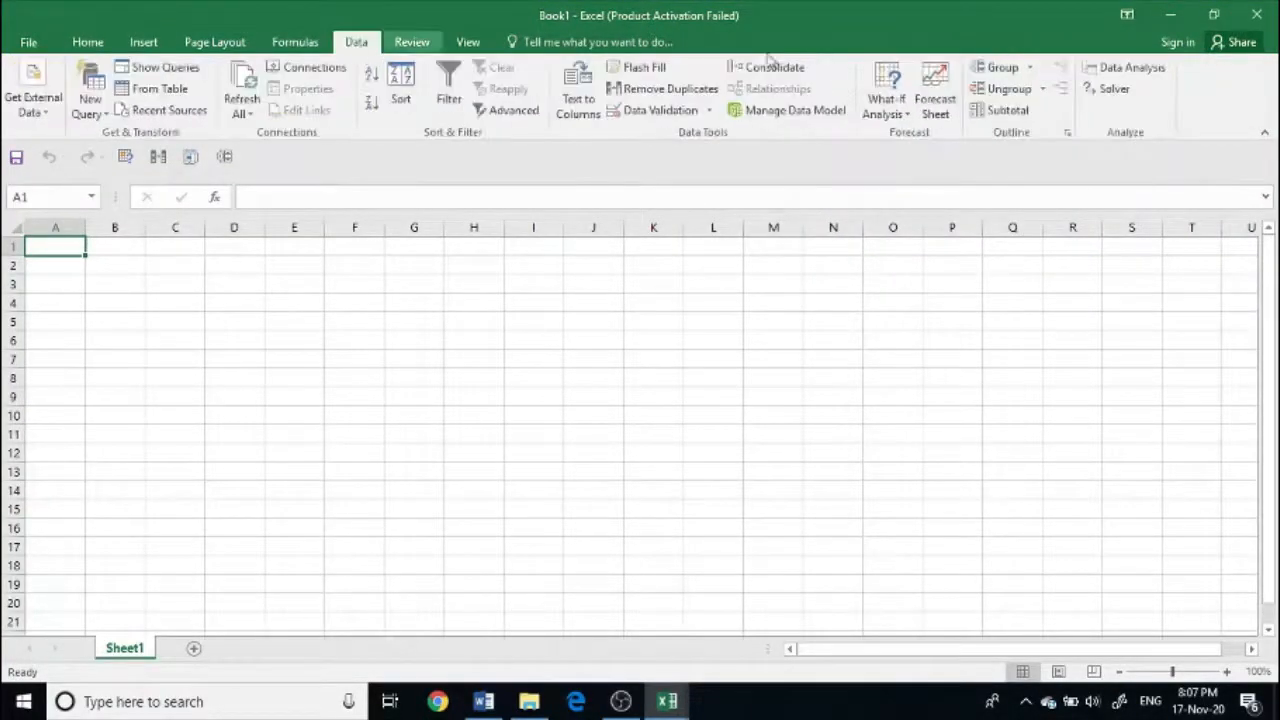
pyautogui.click(1142, 68)
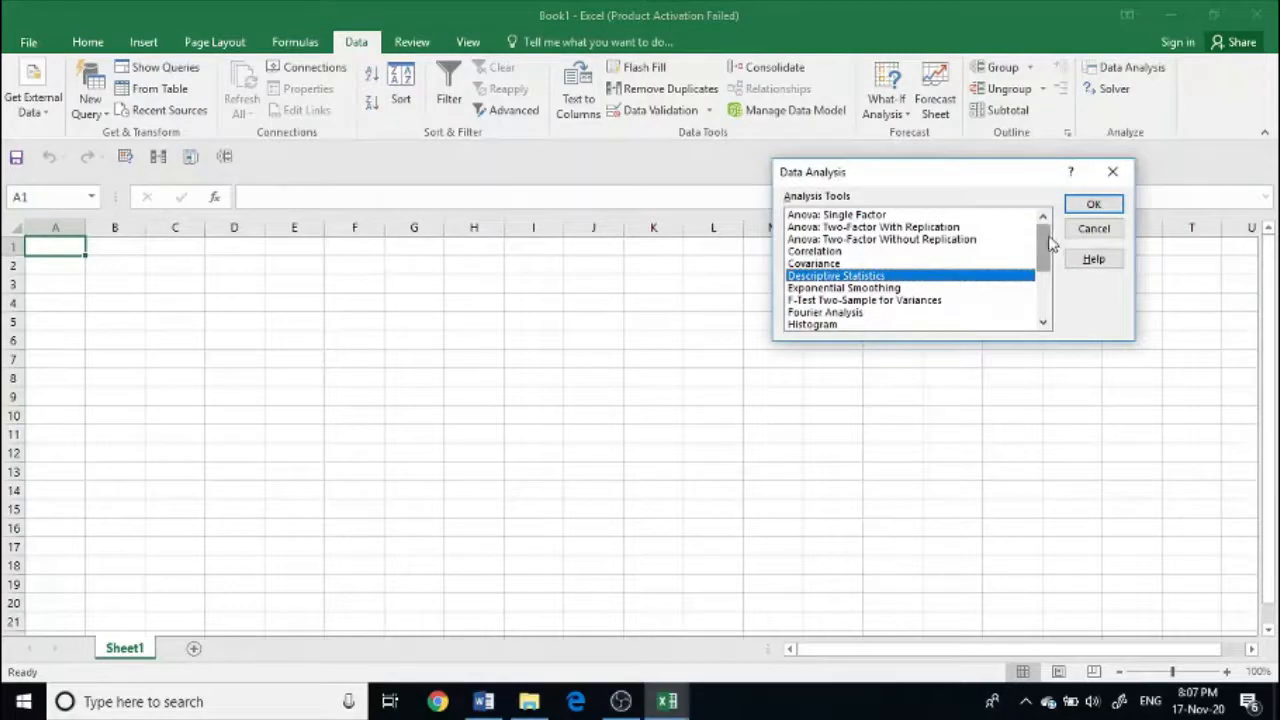
pyautogui.moveTo(1046, 245); pyautogui.dragTo(1046, 263)
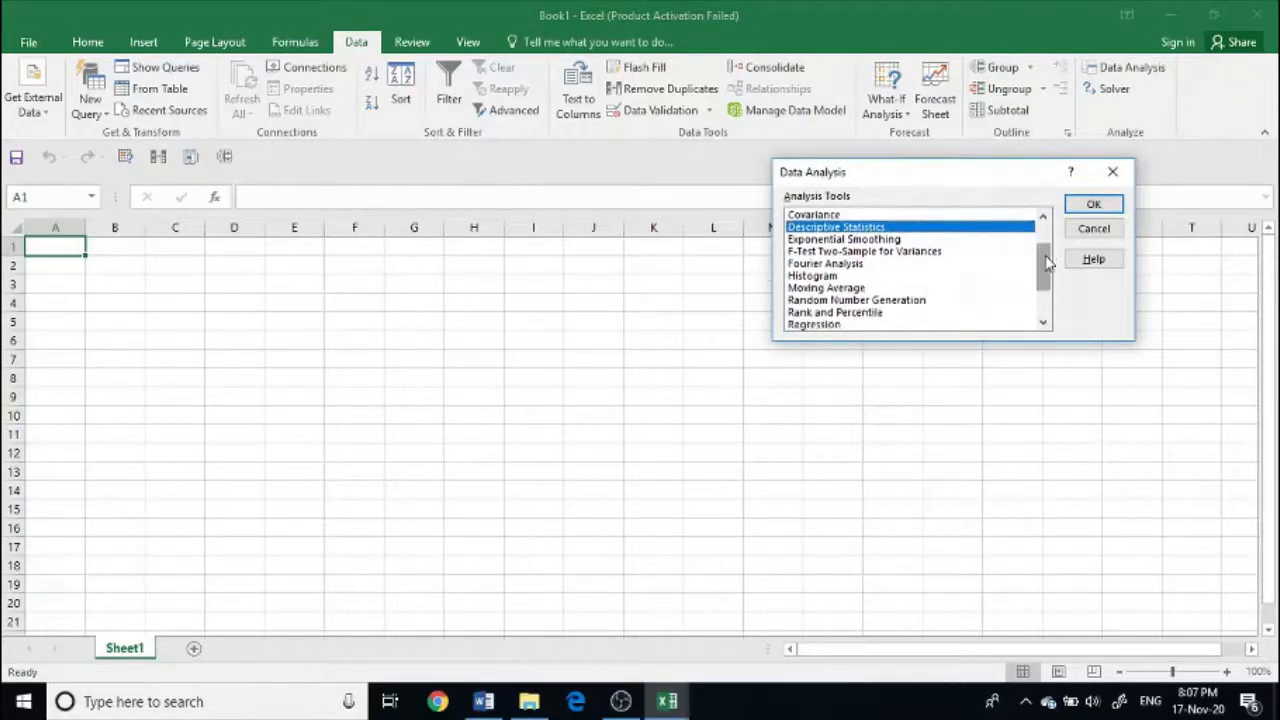
pyautogui.click(912, 301)
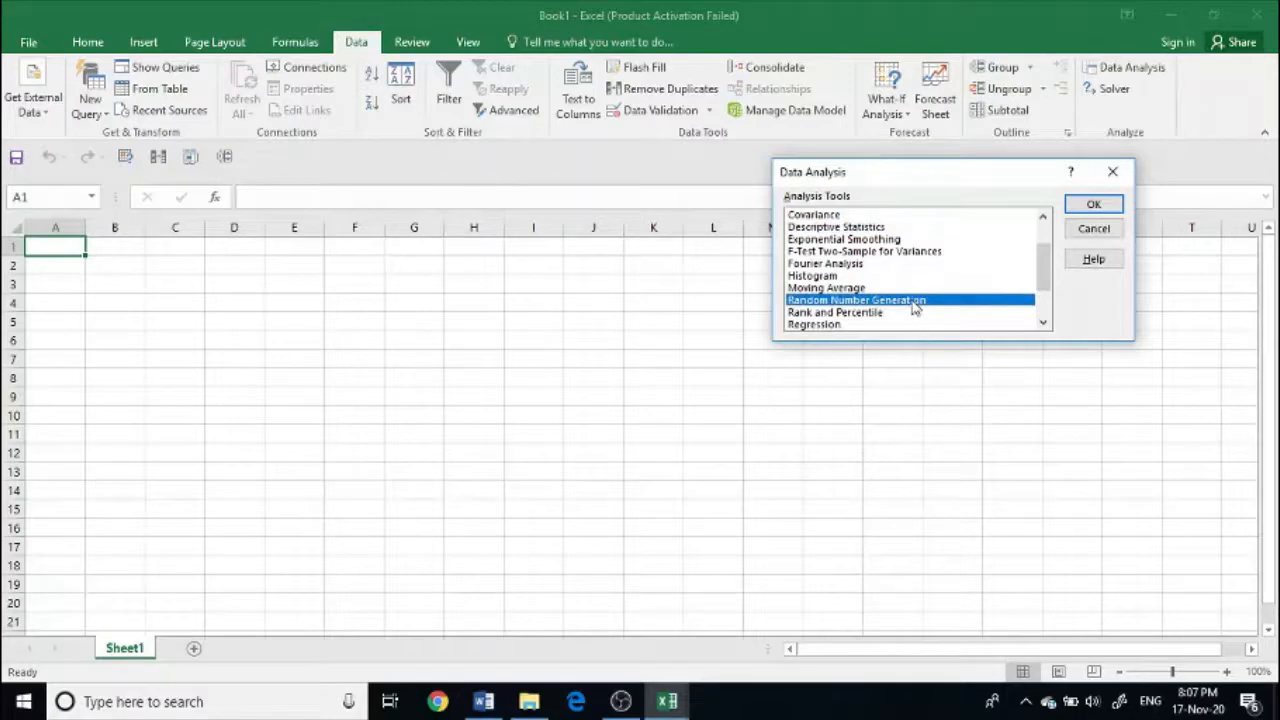
pyautogui.click(1088, 203)
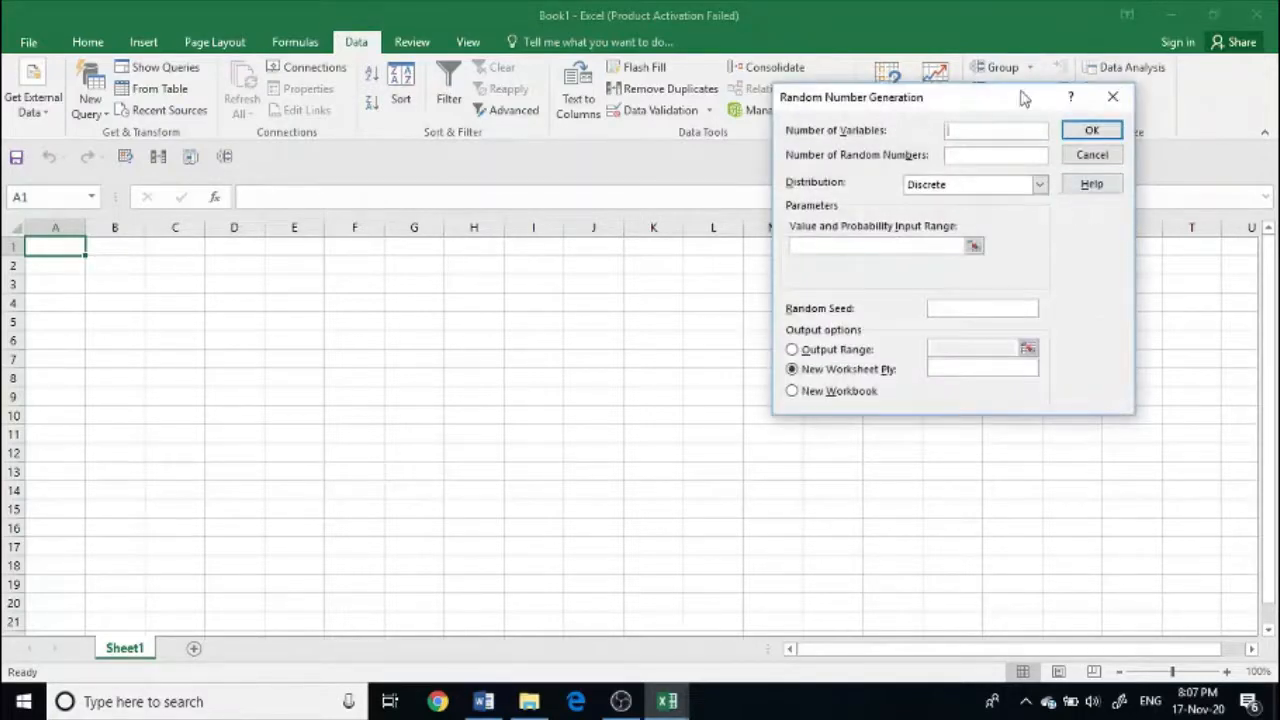
# - Set up the random number generation with 1 variable, 50 random numbers and a Binomial distribution
pyautogui.moveTo(1022, 99); pyautogui.dragTo(965, 120)
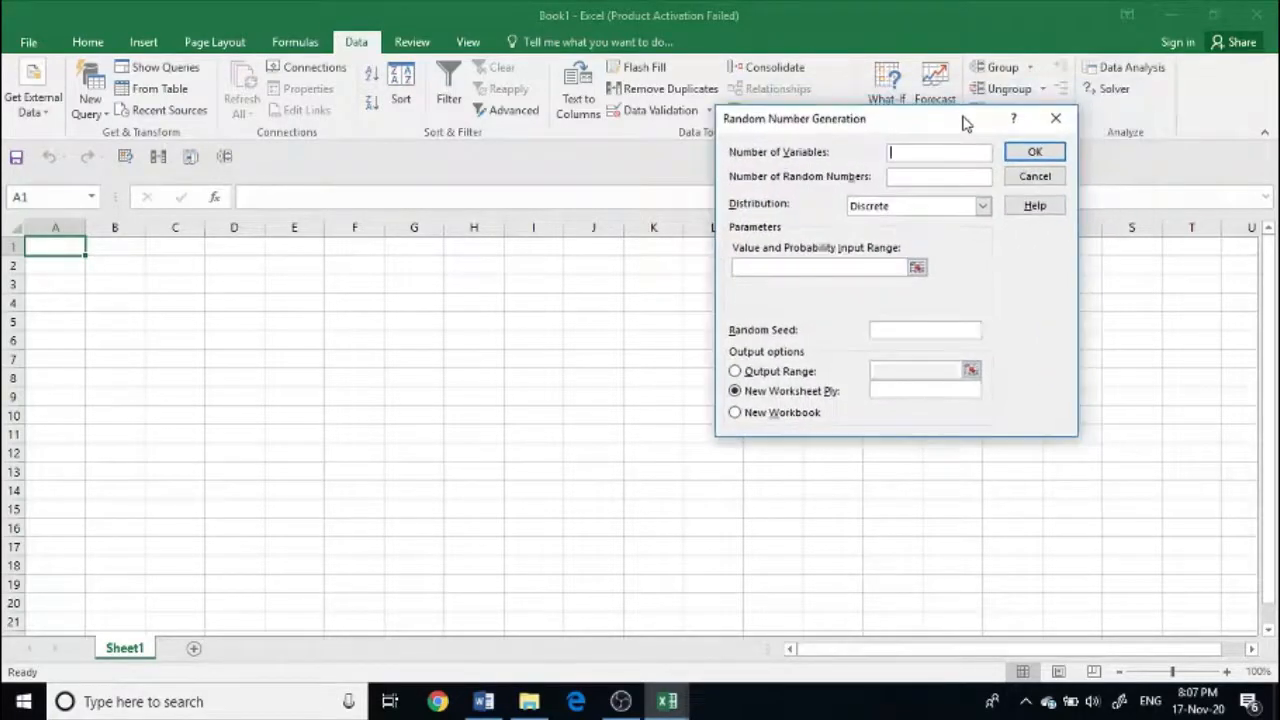
pyautogui.click(916, 177)
pyautogui.write('50')
pyautogui.click(983, 205)
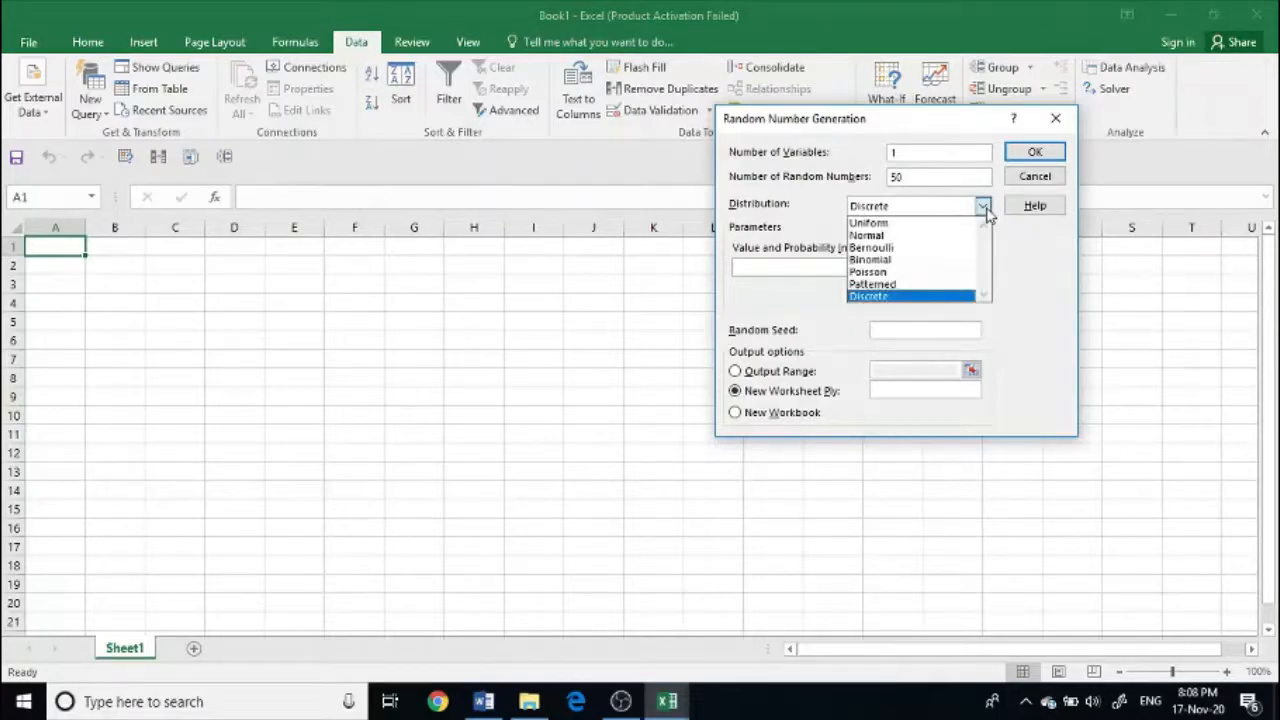
pyautogui.click(948, 262)
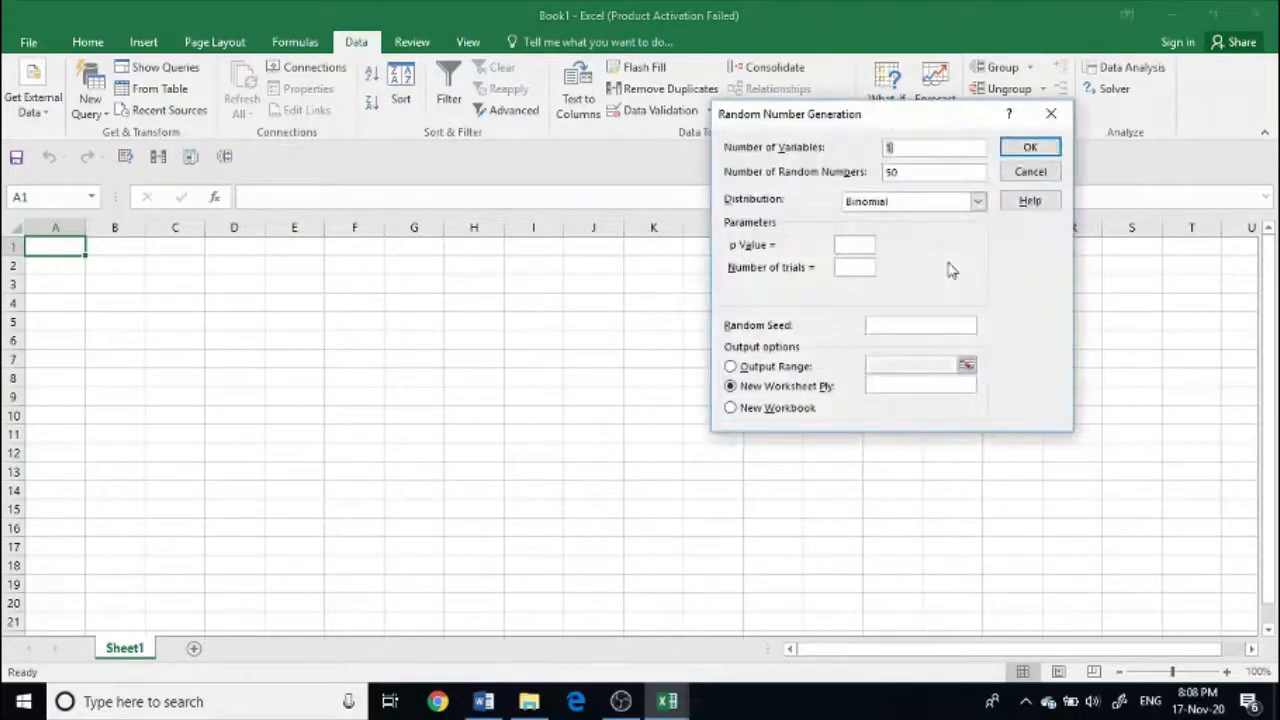
# - Set the binomial p value to 0.54 and the number of trials to 20, checking the question in Word
pyautogui.click(845, 245)
pyautogui.write('0.54')
pyautogui.click(486, 703)
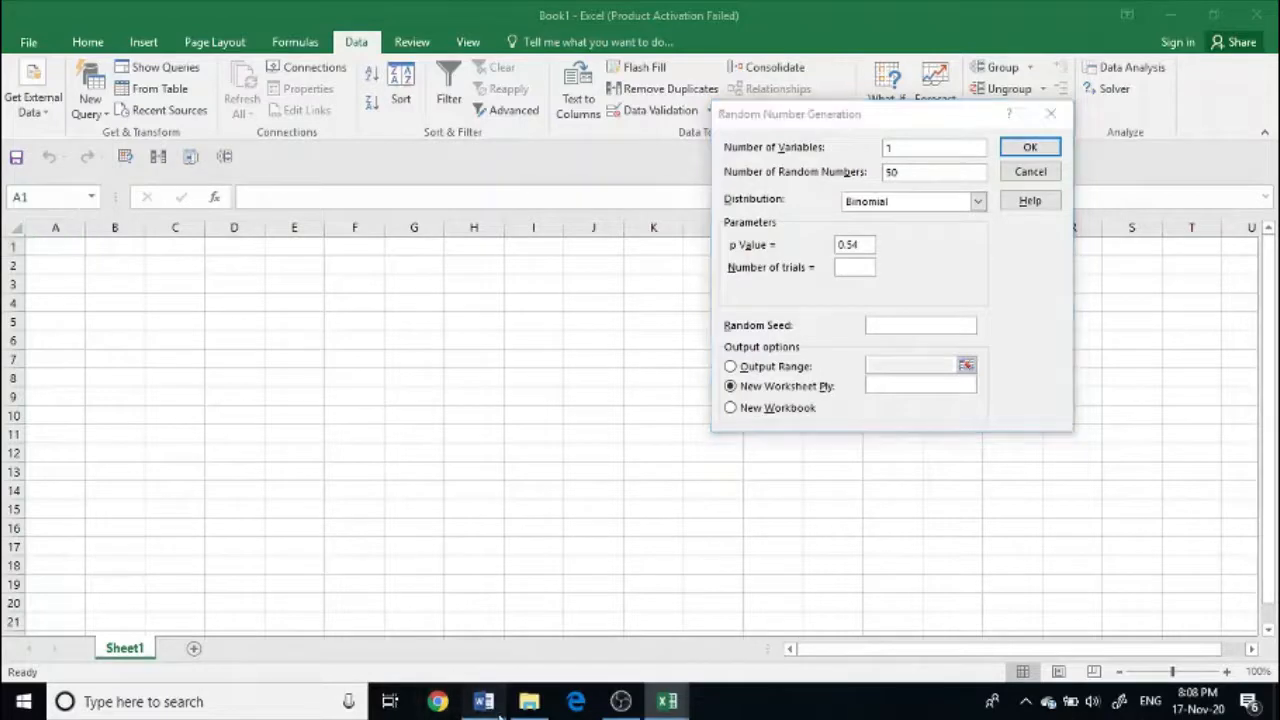
pyautogui.click(663, 705)
pyautogui.click(753, 628)
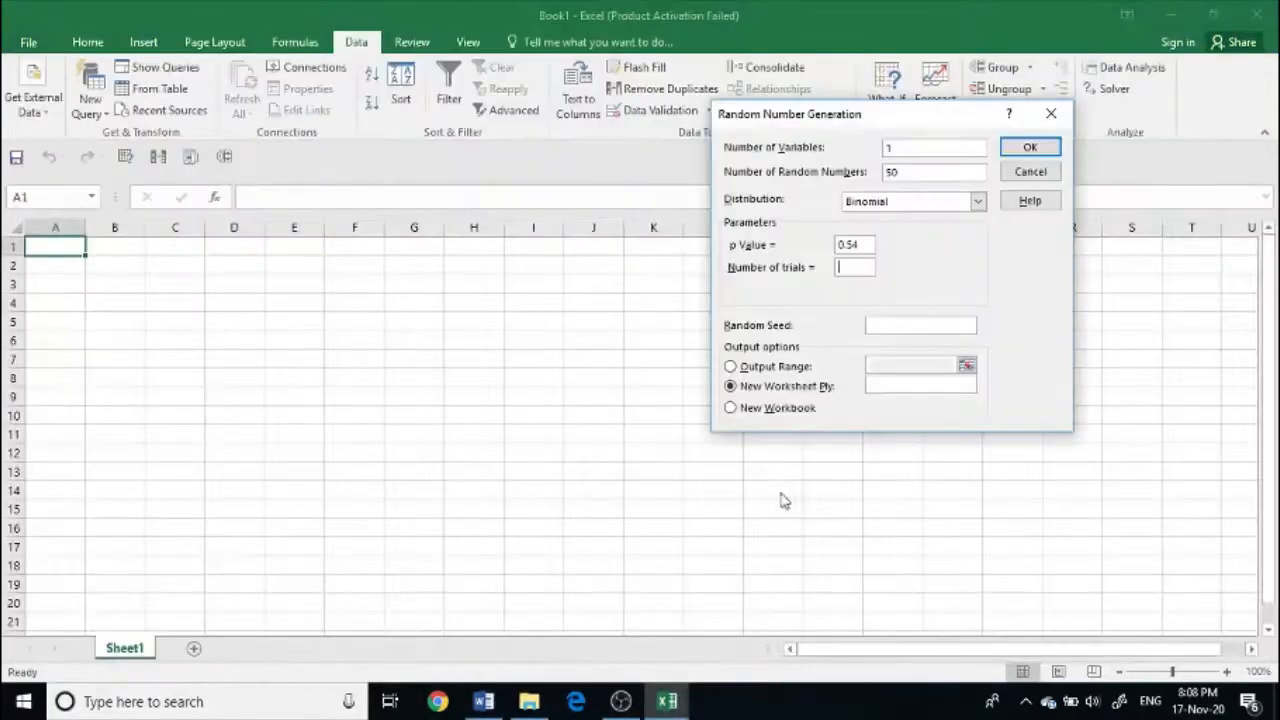
pyautogui.click(843, 266)
pyautogui.write('20')
# - Choose cell B2 as the output range, generate the binomial random numbers and look through them
pyautogui.click(731, 367)
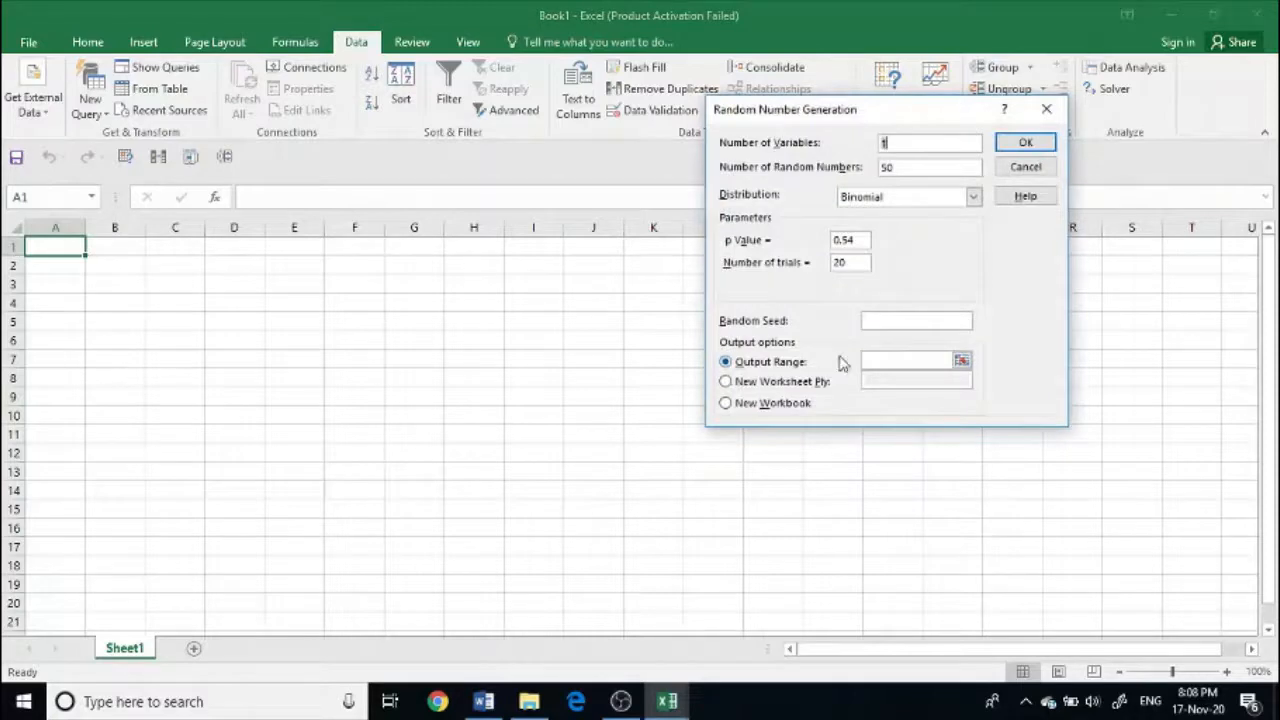
pyautogui.click(887, 362)
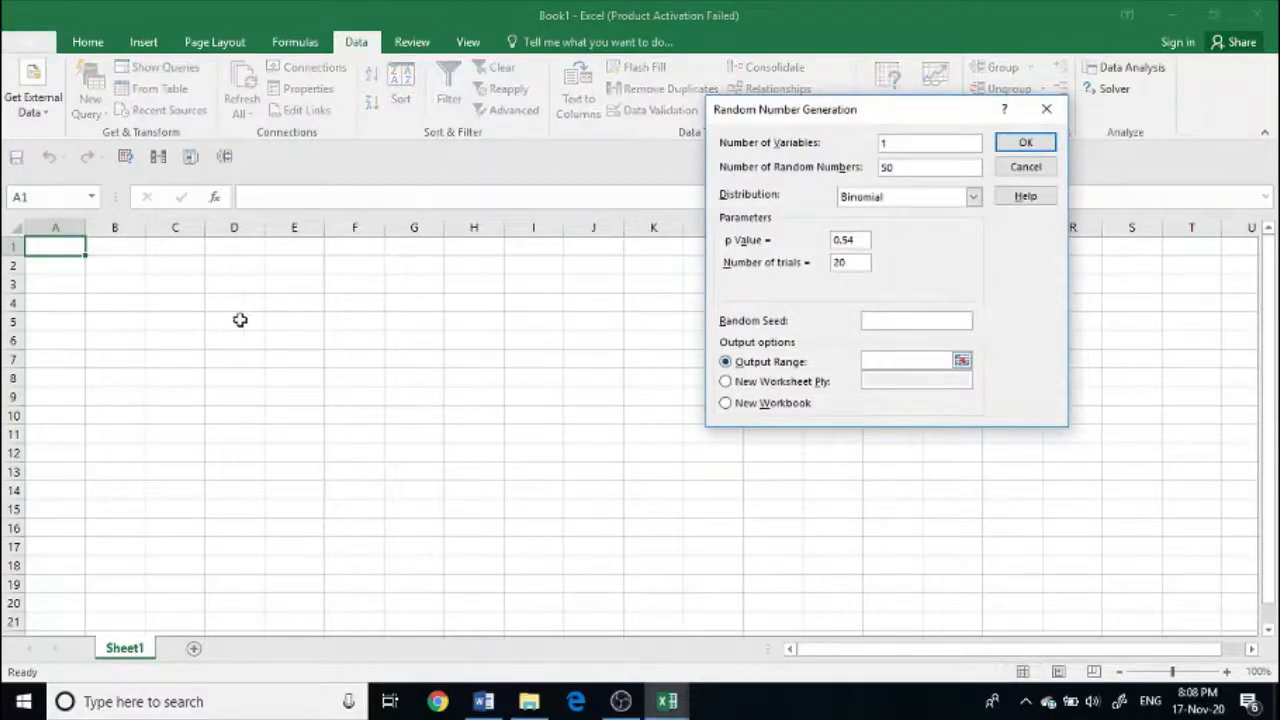
pyautogui.click(125, 267)
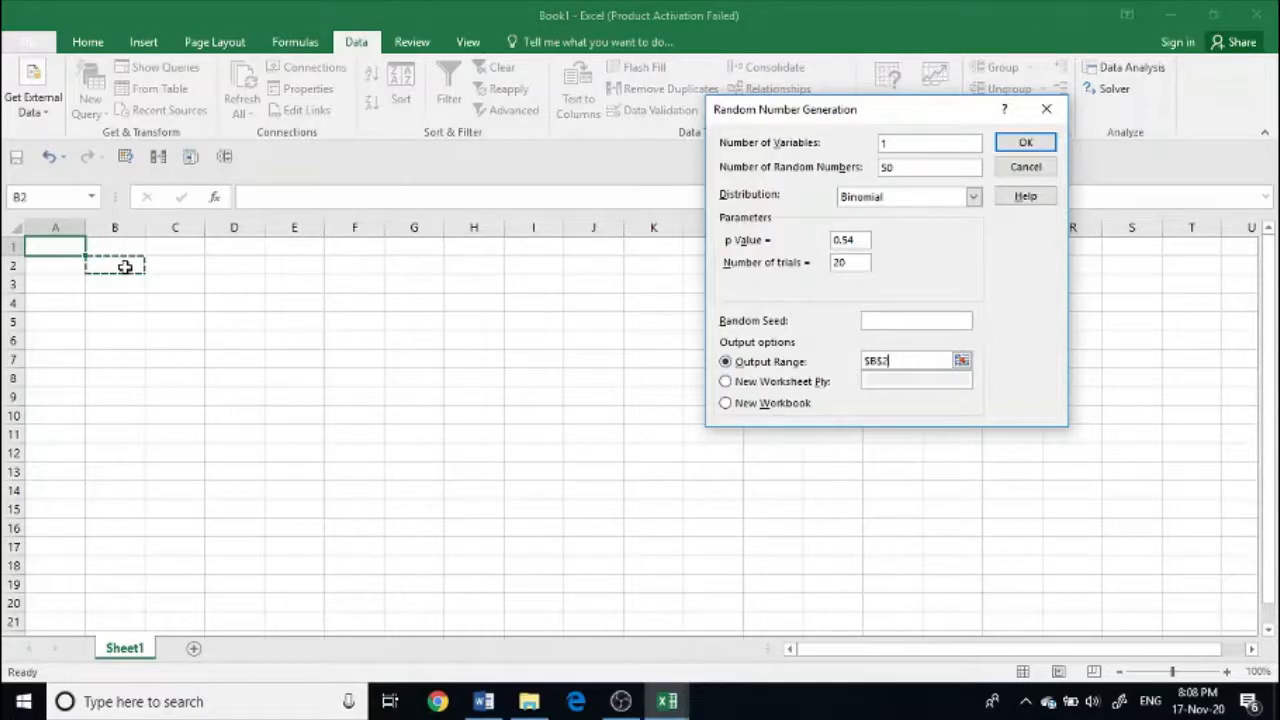
pyautogui.click(1026, 142)
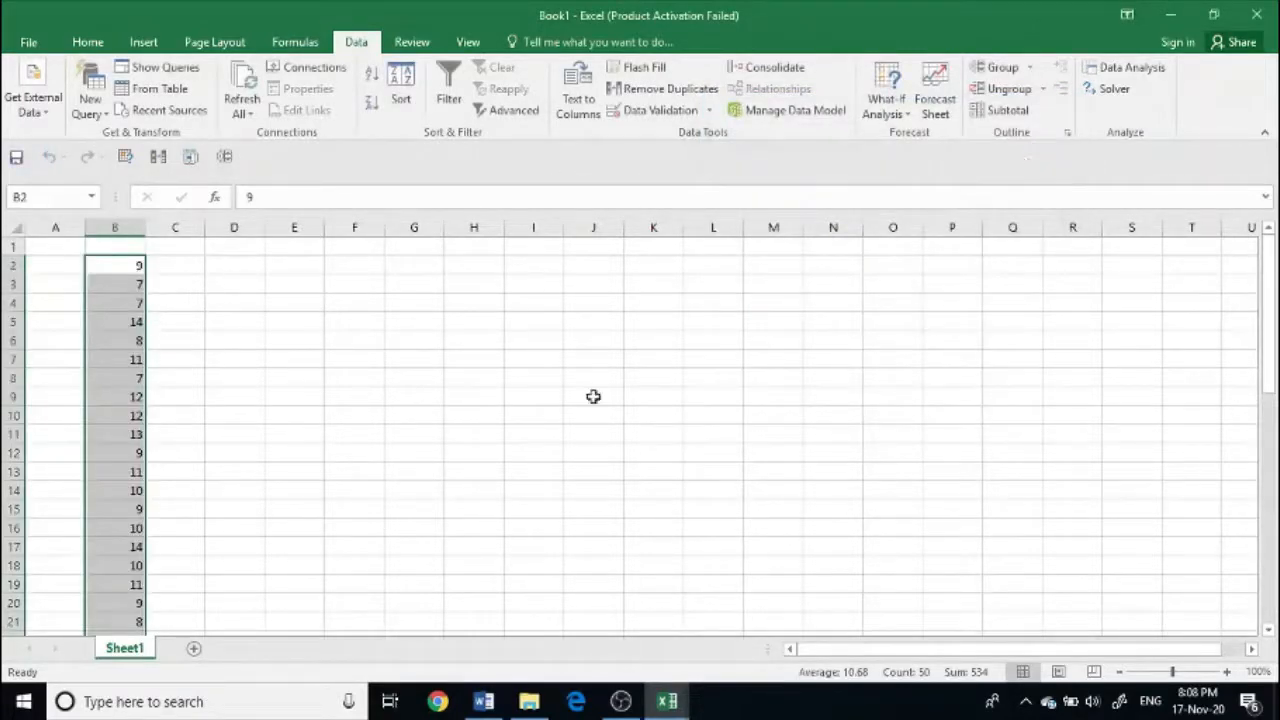
pyautogui.moveTo(1275, 330); pyautogui.dragTo(1272, 286)
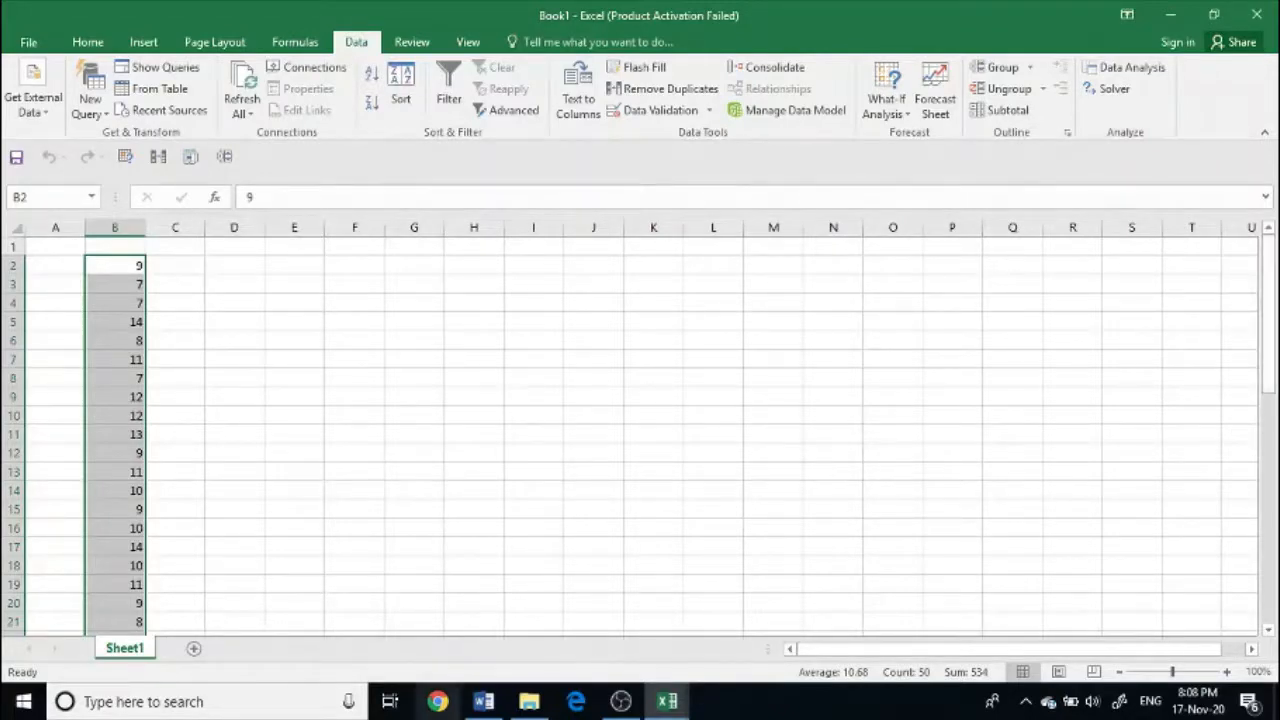
# - Check the Poisson question in the Word document, then return to Book1 and delete the binomial numbers from column B
pyautogui.click(483, 704)
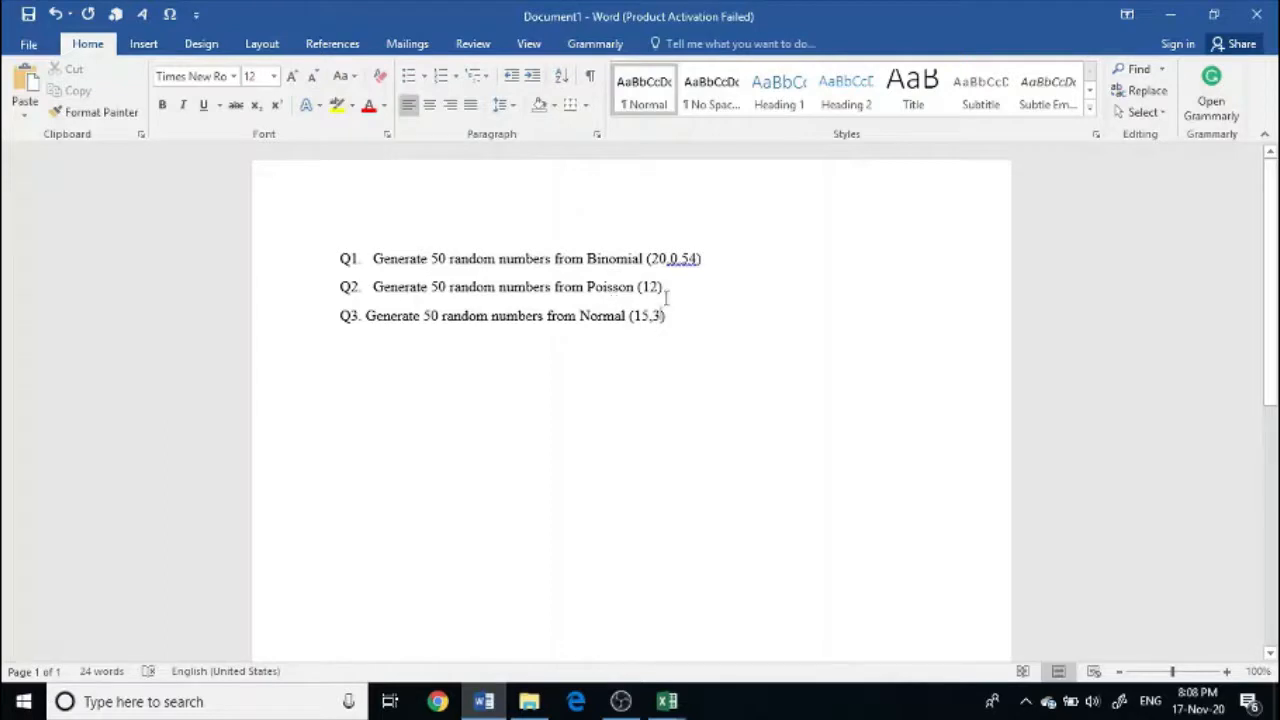
pyautogui.click(667, 702)
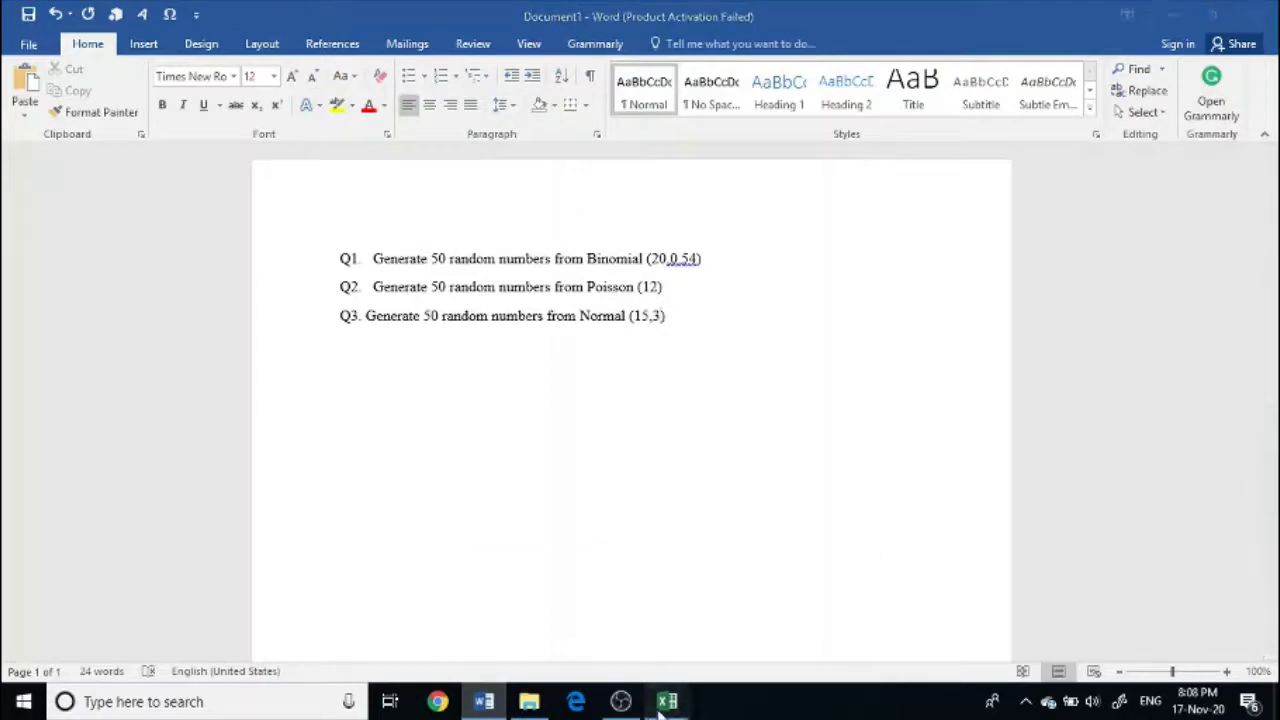
pyautogui.click(797, 584)
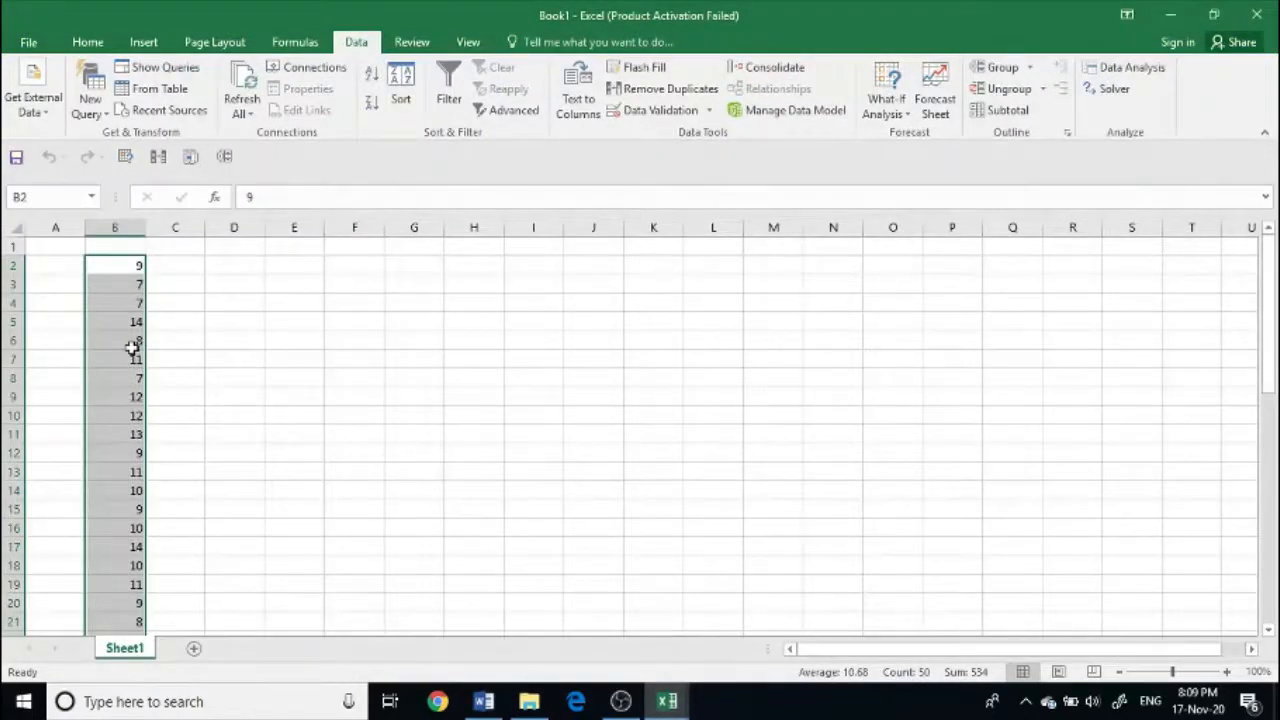
pyautogui.press('Delete')
pyautogui.click(120, 264)
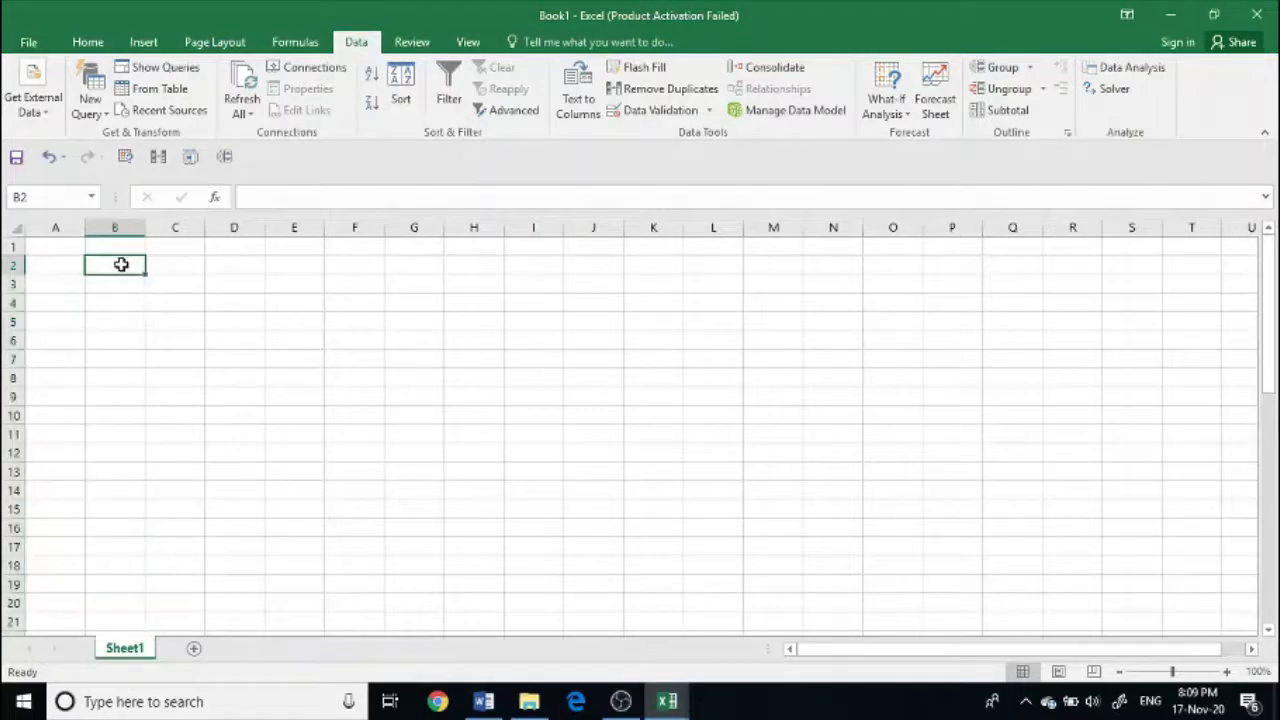
# - Reopen the Random Number Generation tool and change the distribution to Poisson
pyautogui.click(1136, 70)
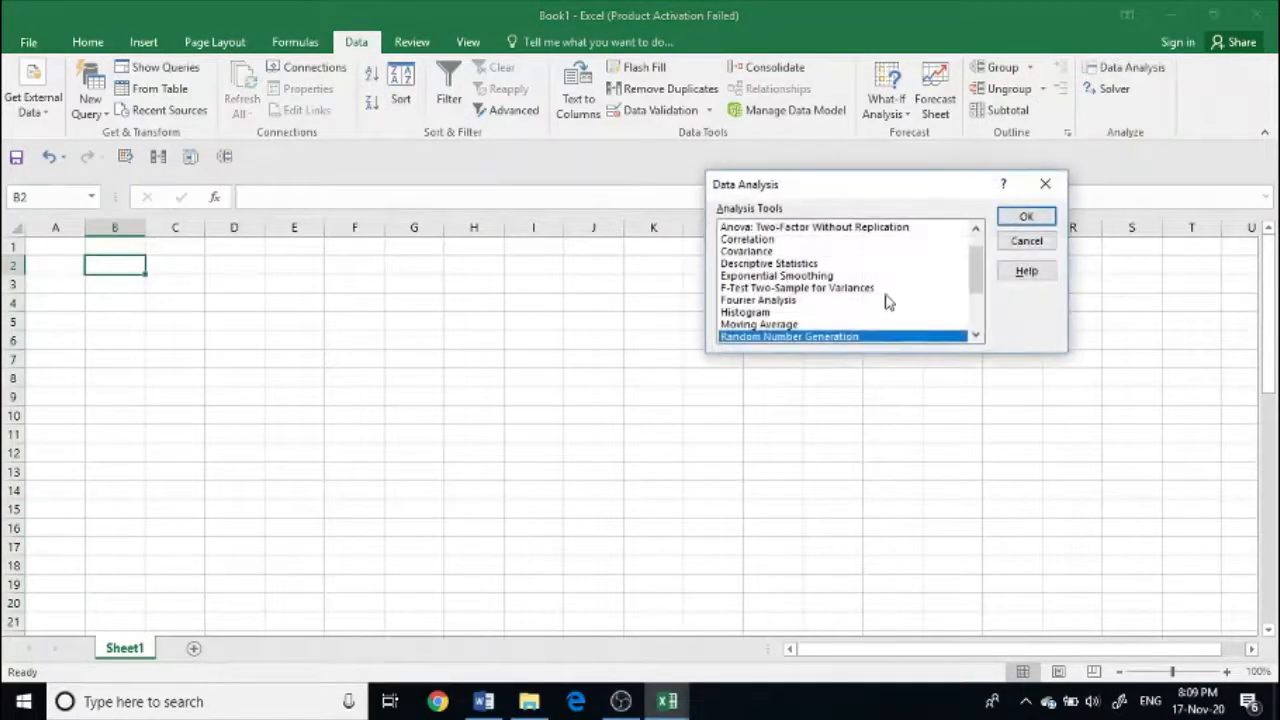
pyautogui.click(1045, 223)
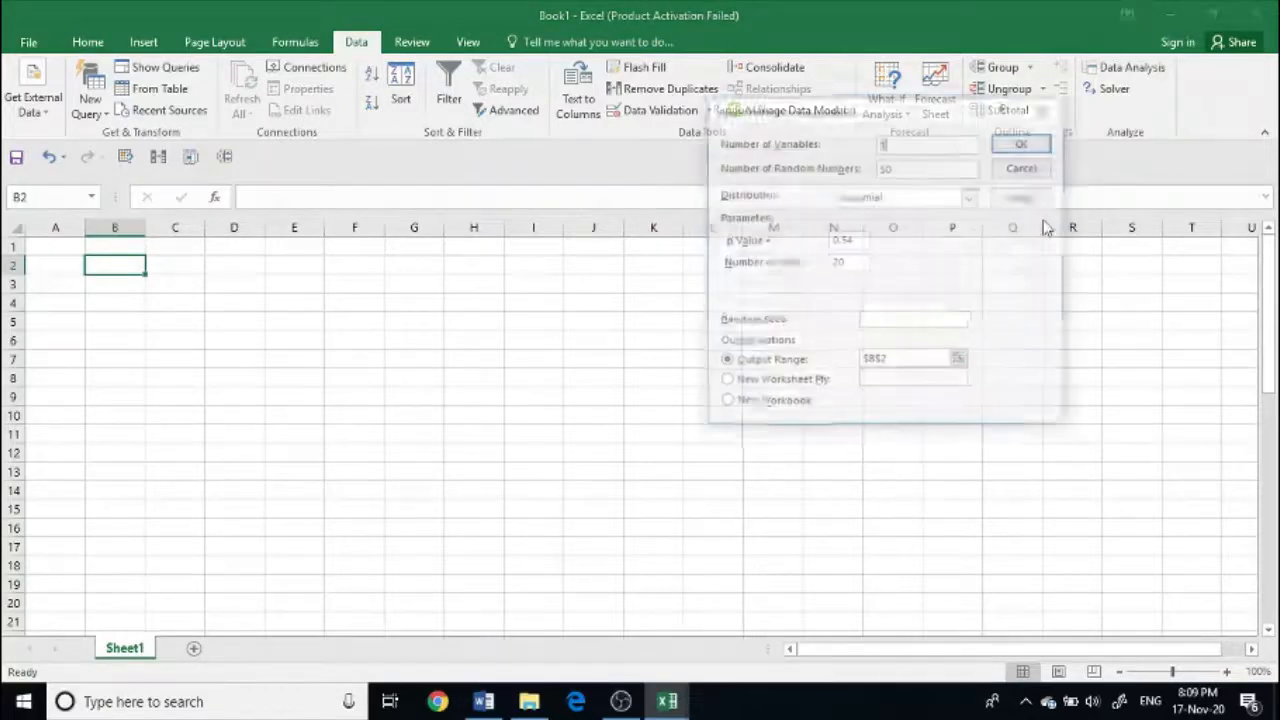
pyautogui.click(903, 142)
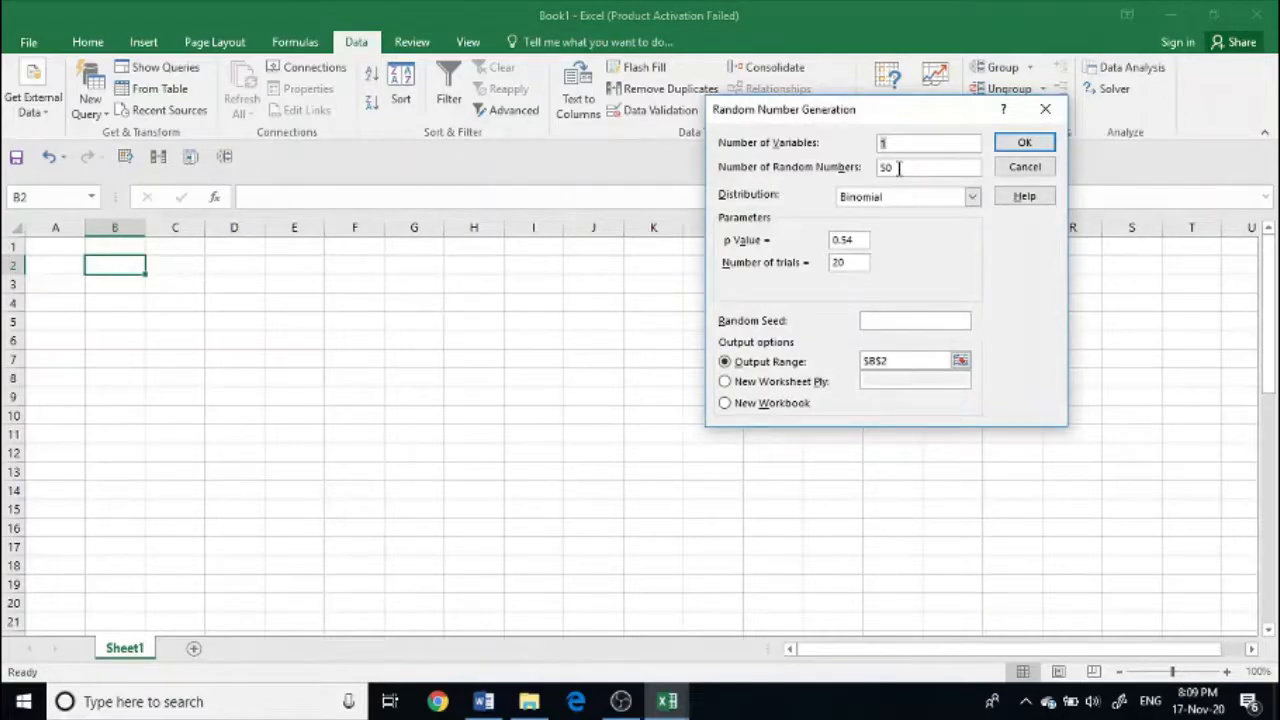
pyautogui.click(971, 197)
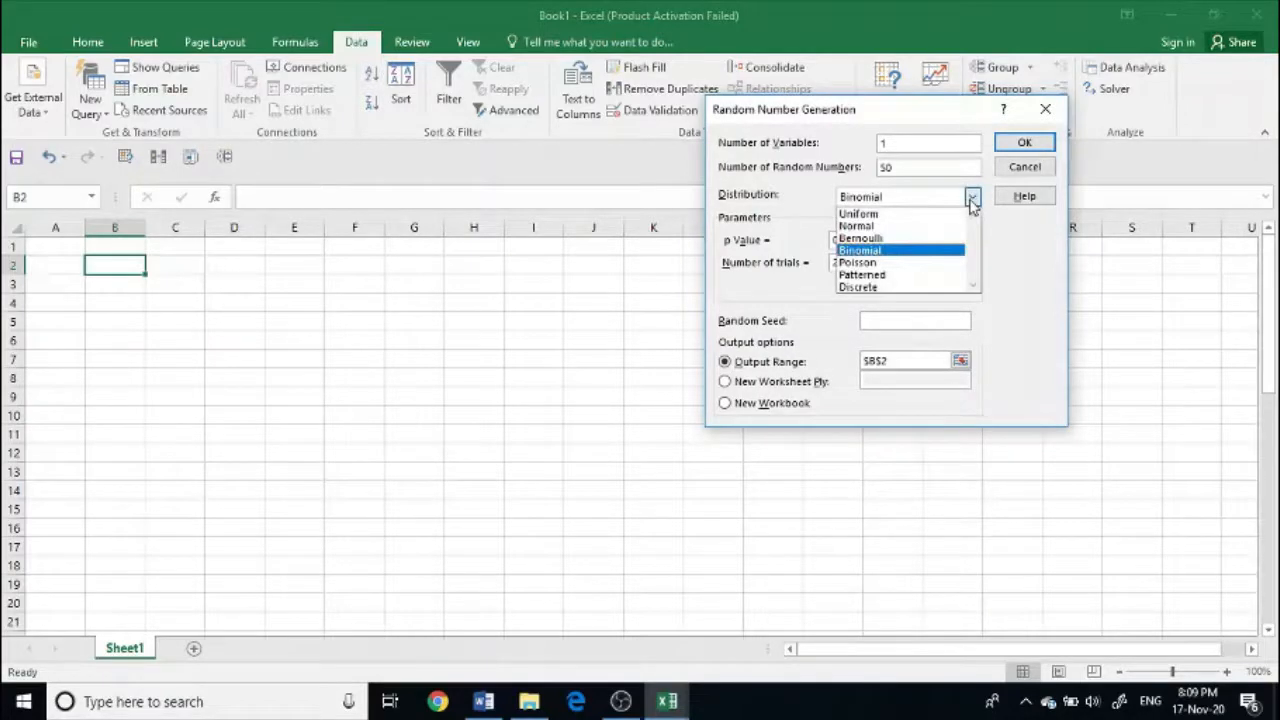
pyautogui.click(900, 263)
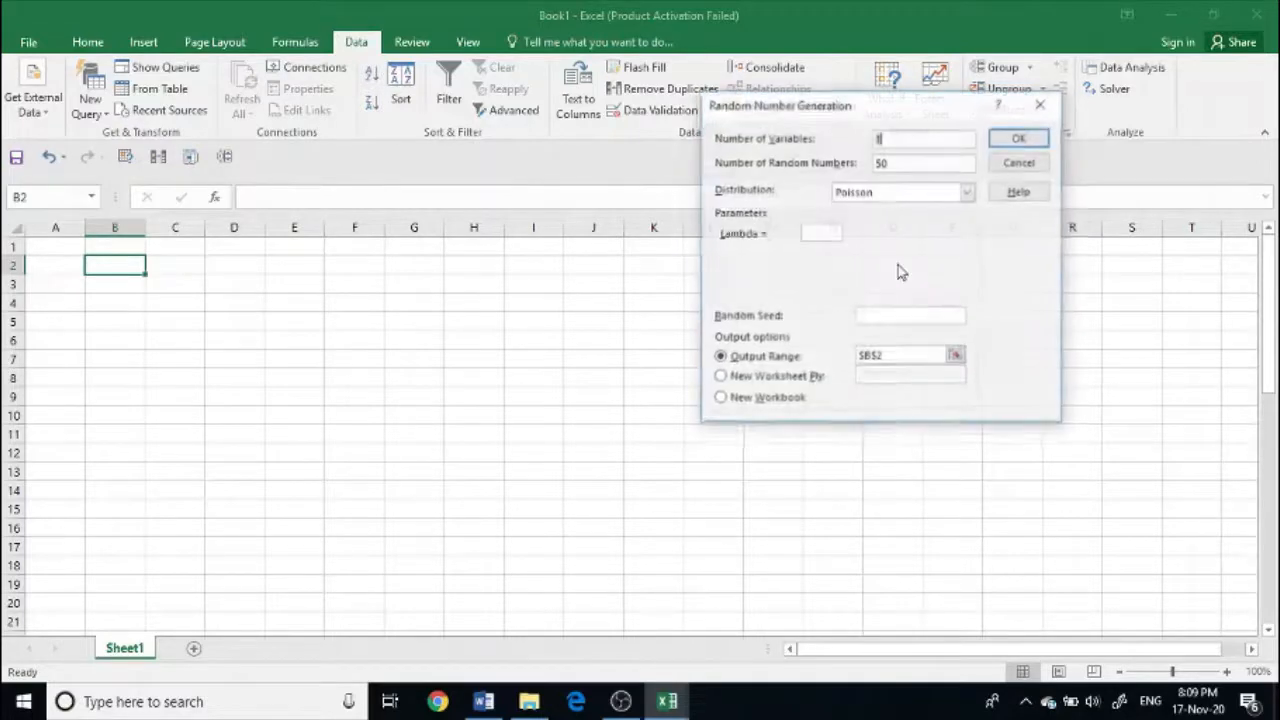
# - Set the Poisson lambda to 12, checking the value against the question in the Word document
pyautogui.click(818, 233)
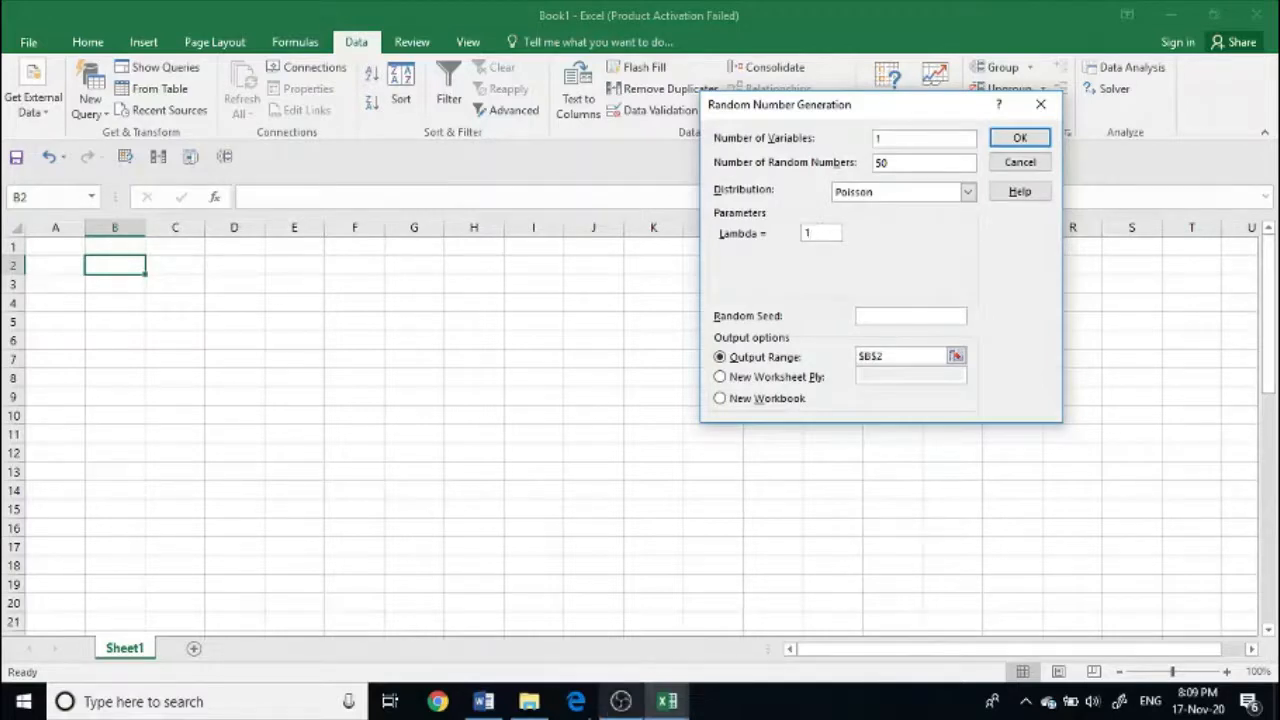
pyautogui.click(480, 704)
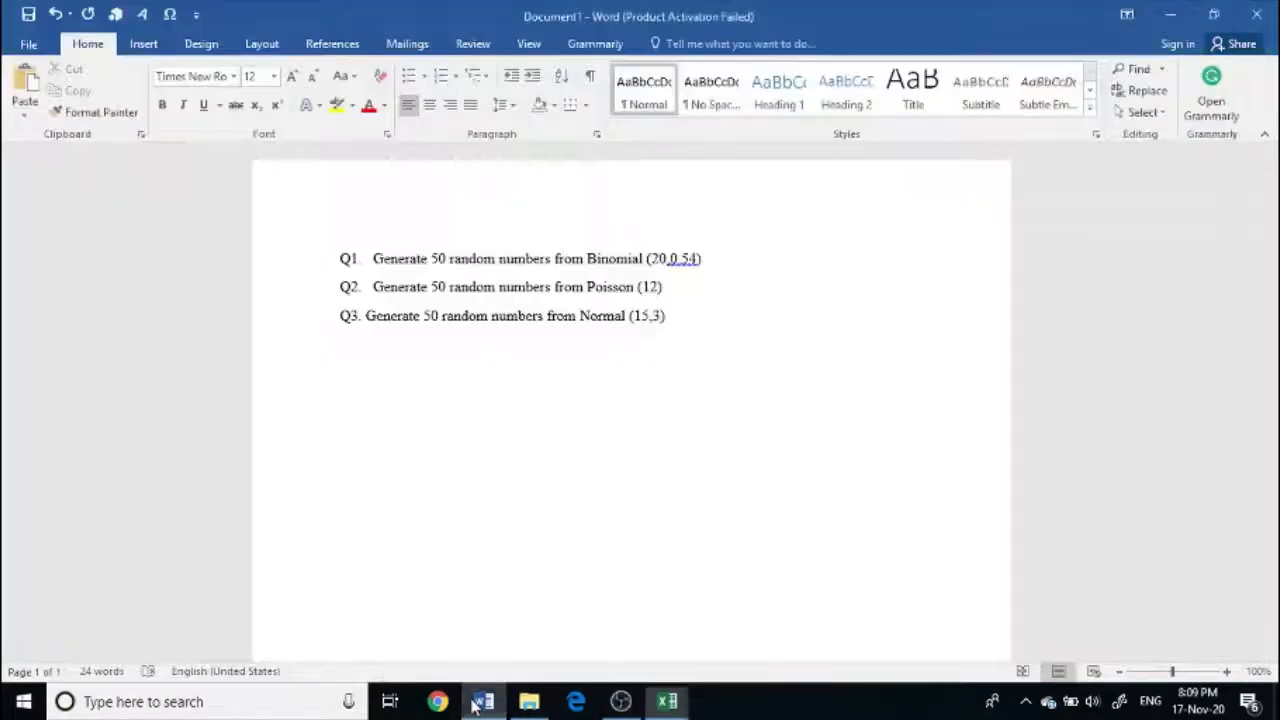
pyautogui.click(667, 703)
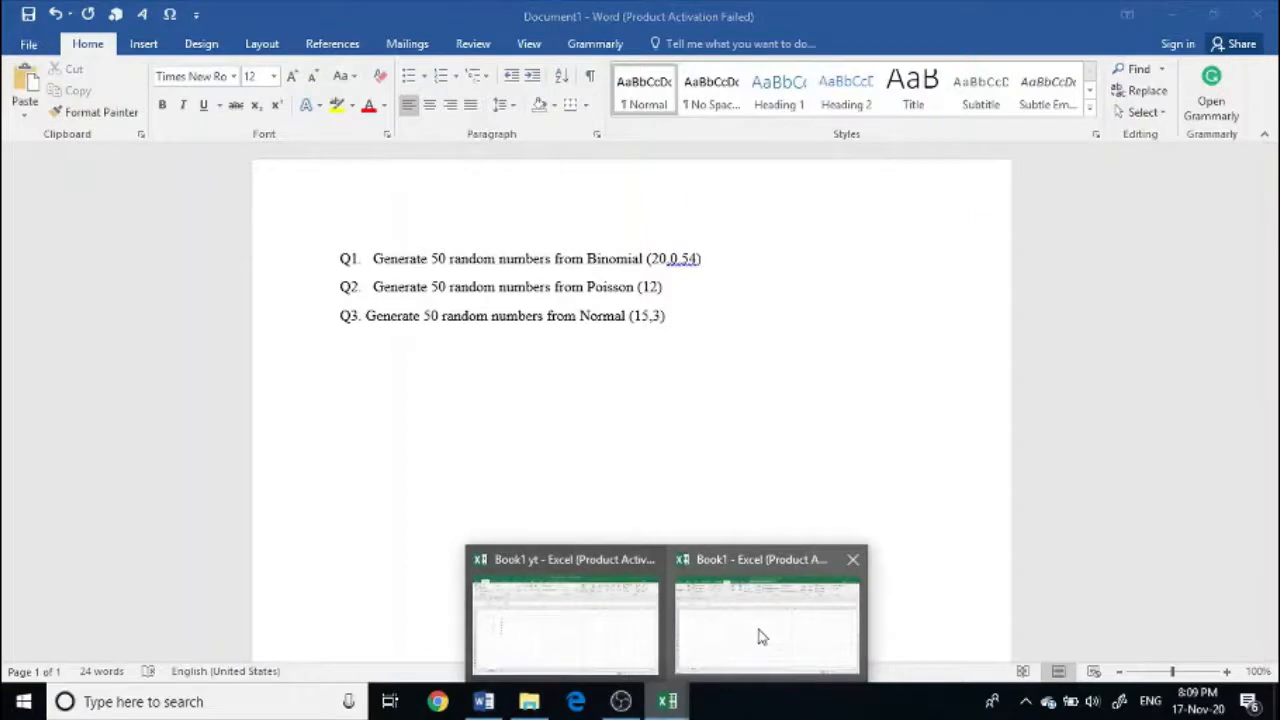
pyautogui.click(762, 636)
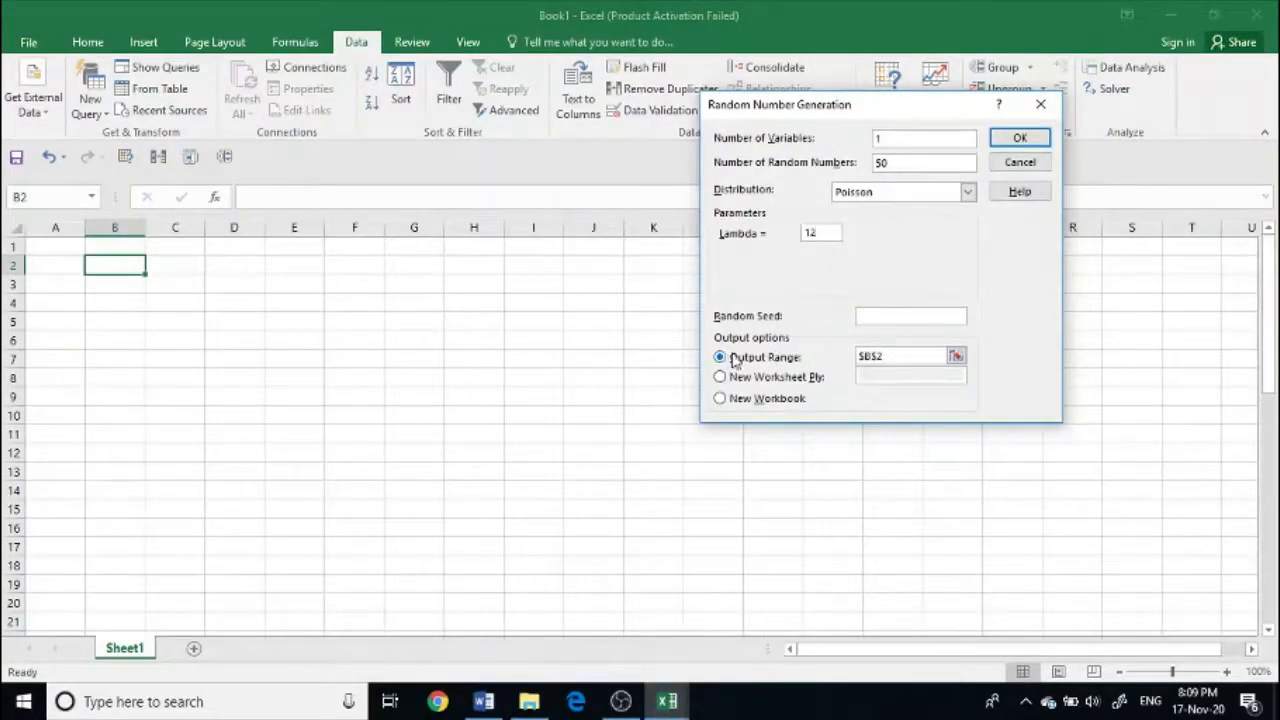
# - Reselect cell B2 as the output range and generate the Poisson random numbers
pyautogui.click(886, 353)
pyautogui.press('BackSpace')
pyautogui.press('BackSpace')
pyautogui.press('BackSpace')
pyautogui.press('BackSpace')
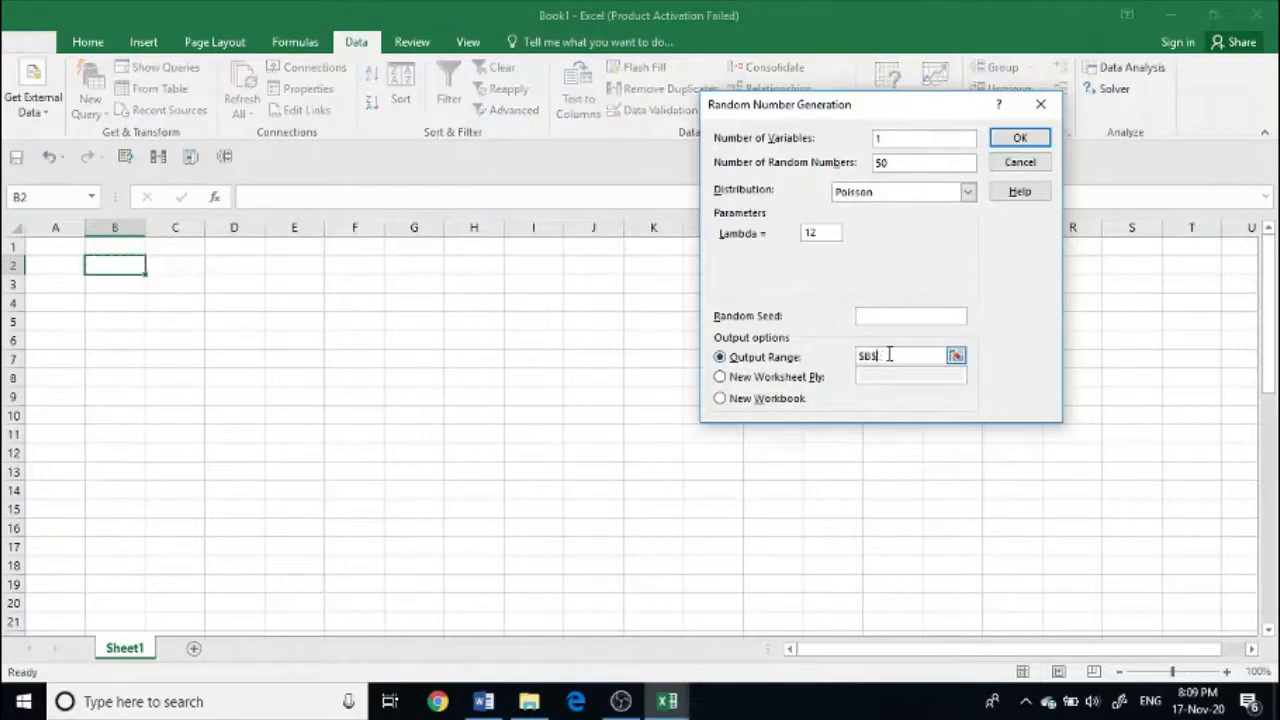
pyautogui.click(114, 263)
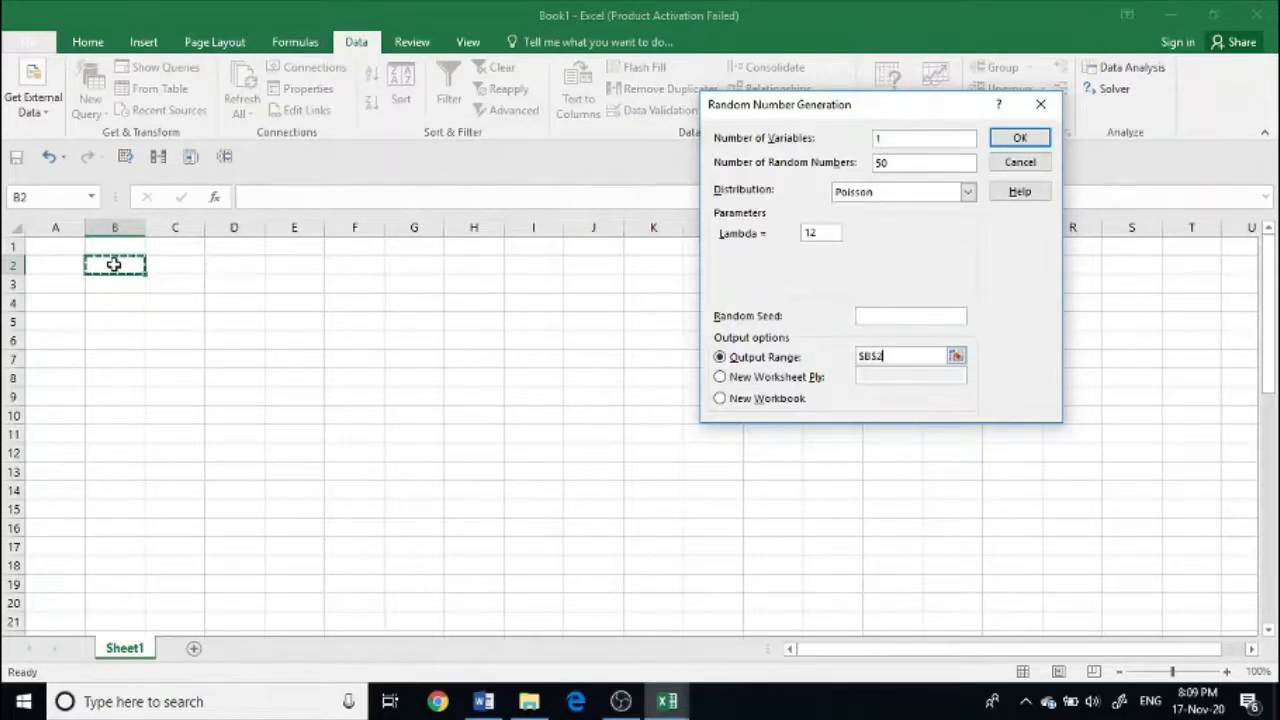
pyautogui.click(1039, 138)
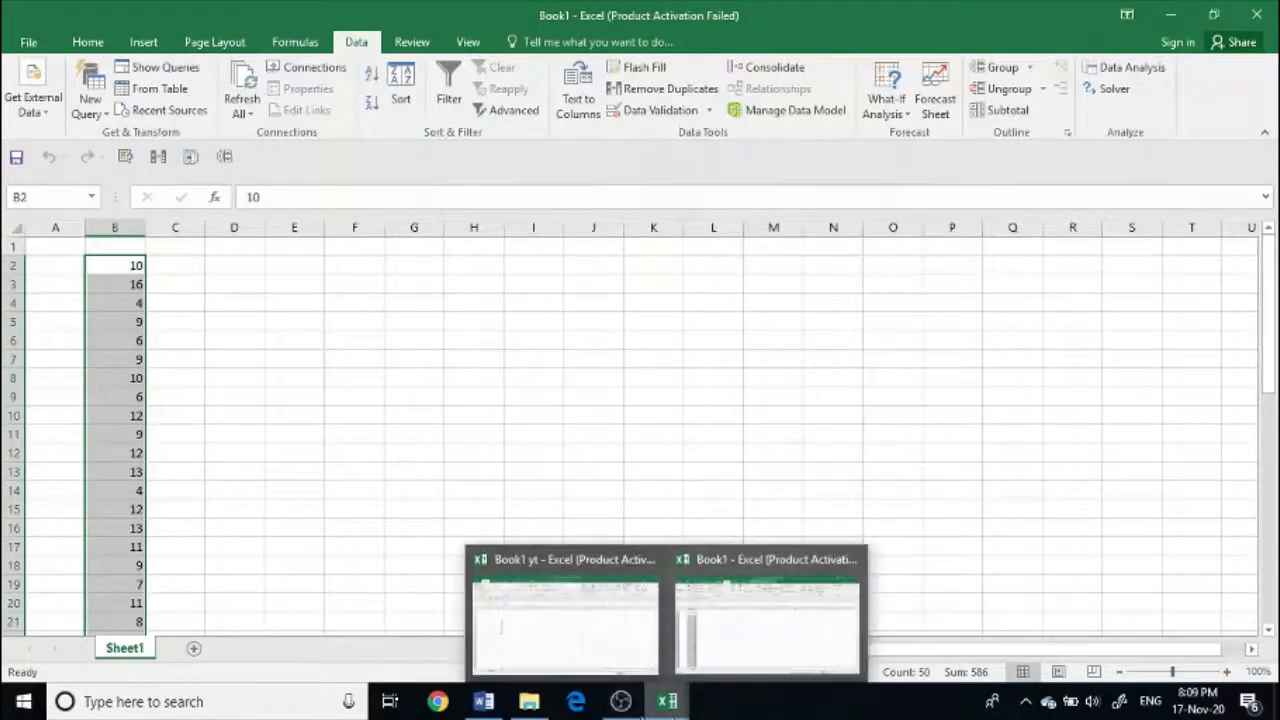
# - Check the Normal distribution question in Word, then return to Book1, clear the Poisson numbers from column B and select B2
pyautogui.click(483, 701)
pyautogui.hotkey('alt', 'Tab')
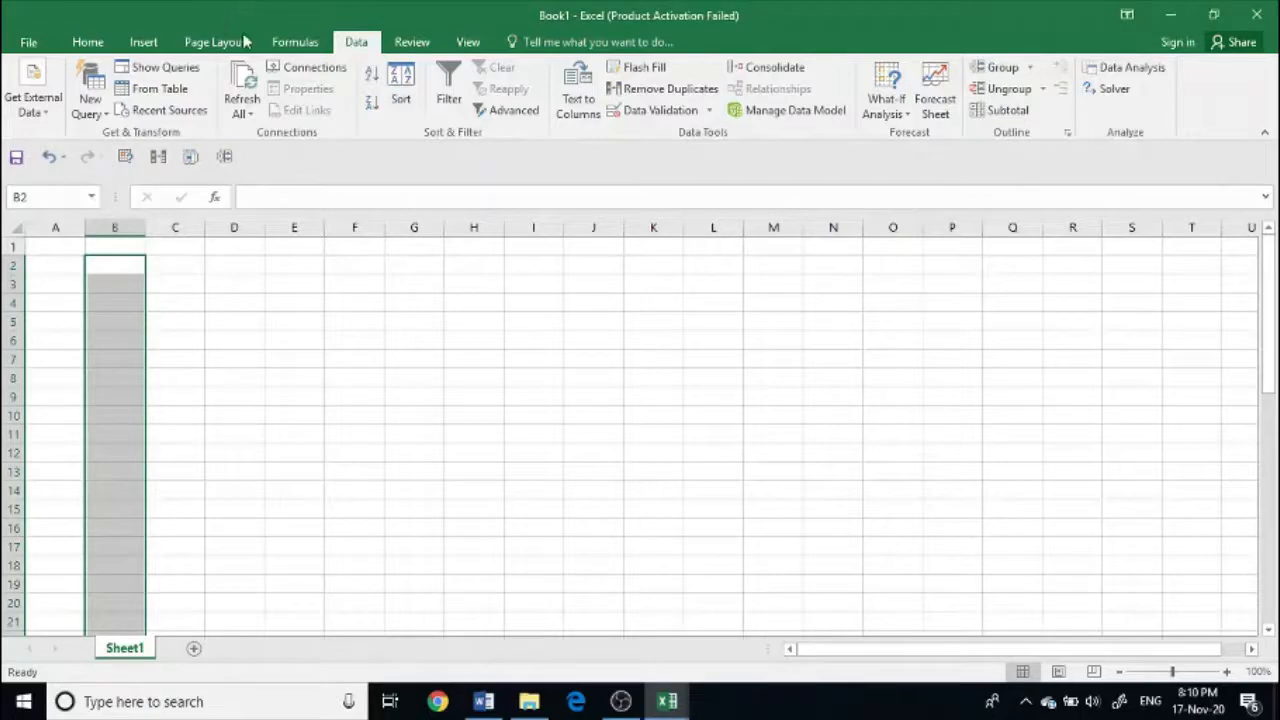
pyautogui.click(129, 259)
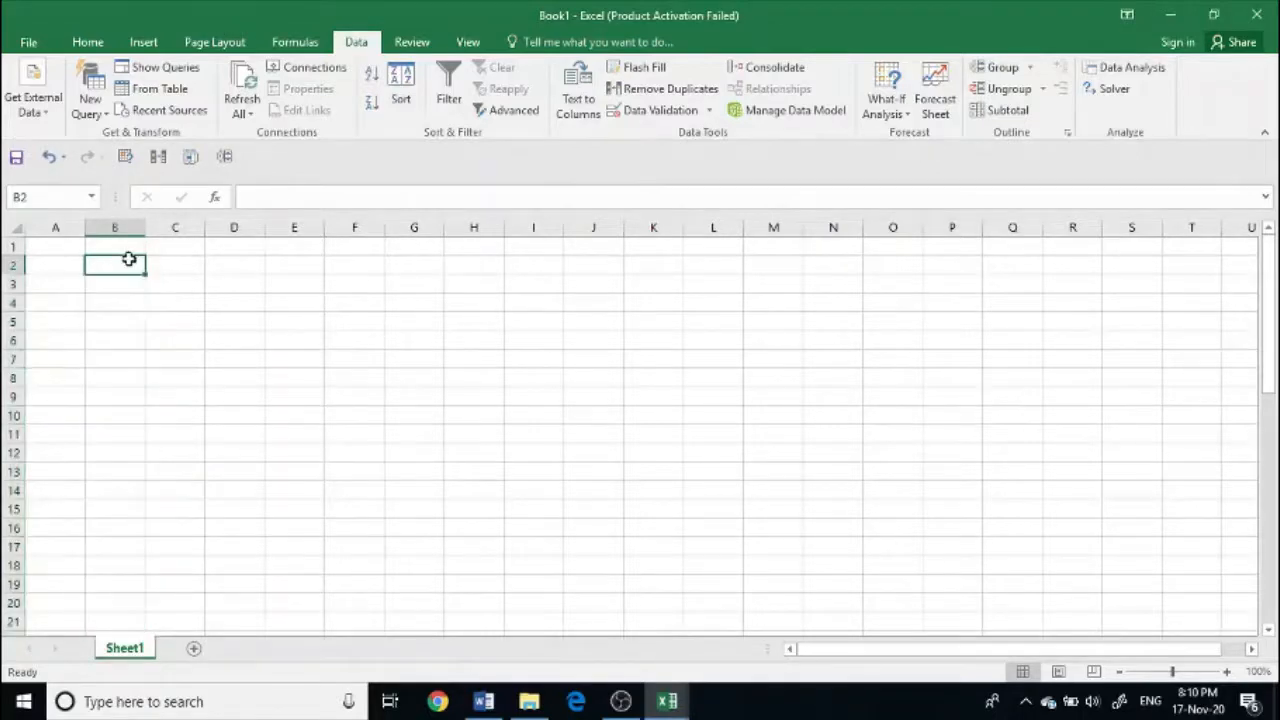
# - Reopen the Random Number Generation tool and change the distribution to Normal
pyautogui.click(1130, 67)
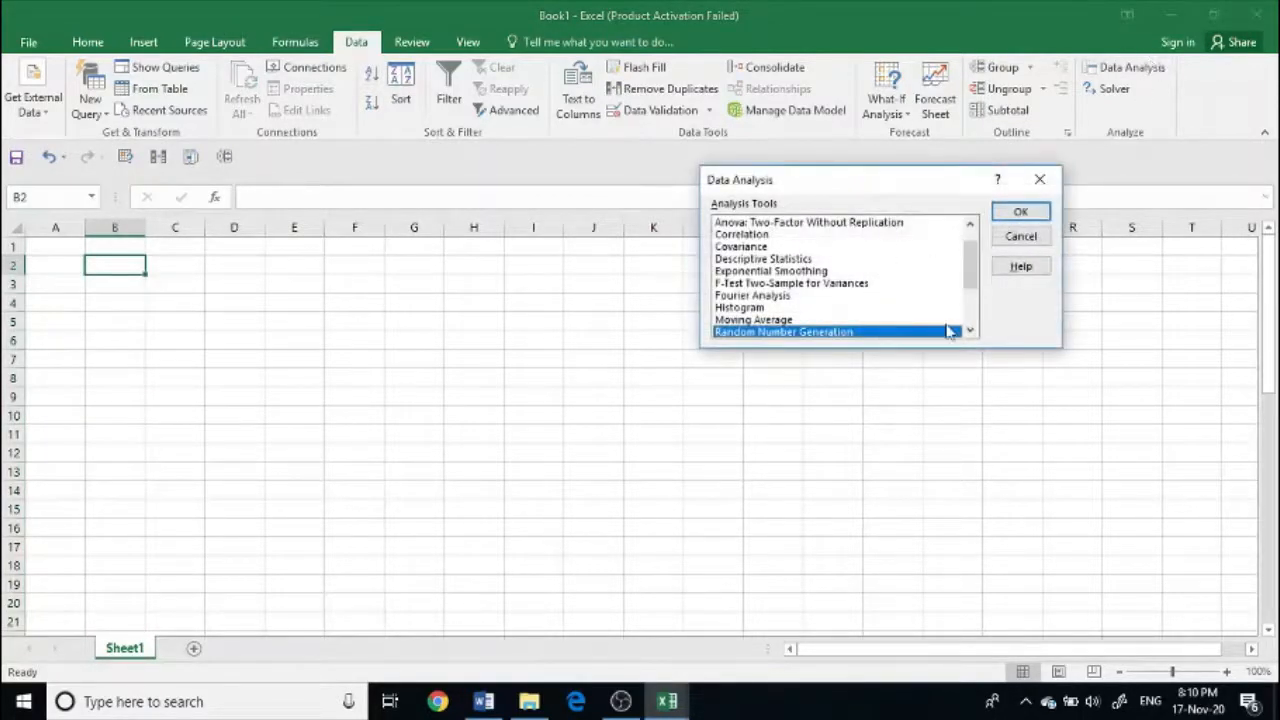
pyautogui.click(1014, 212)
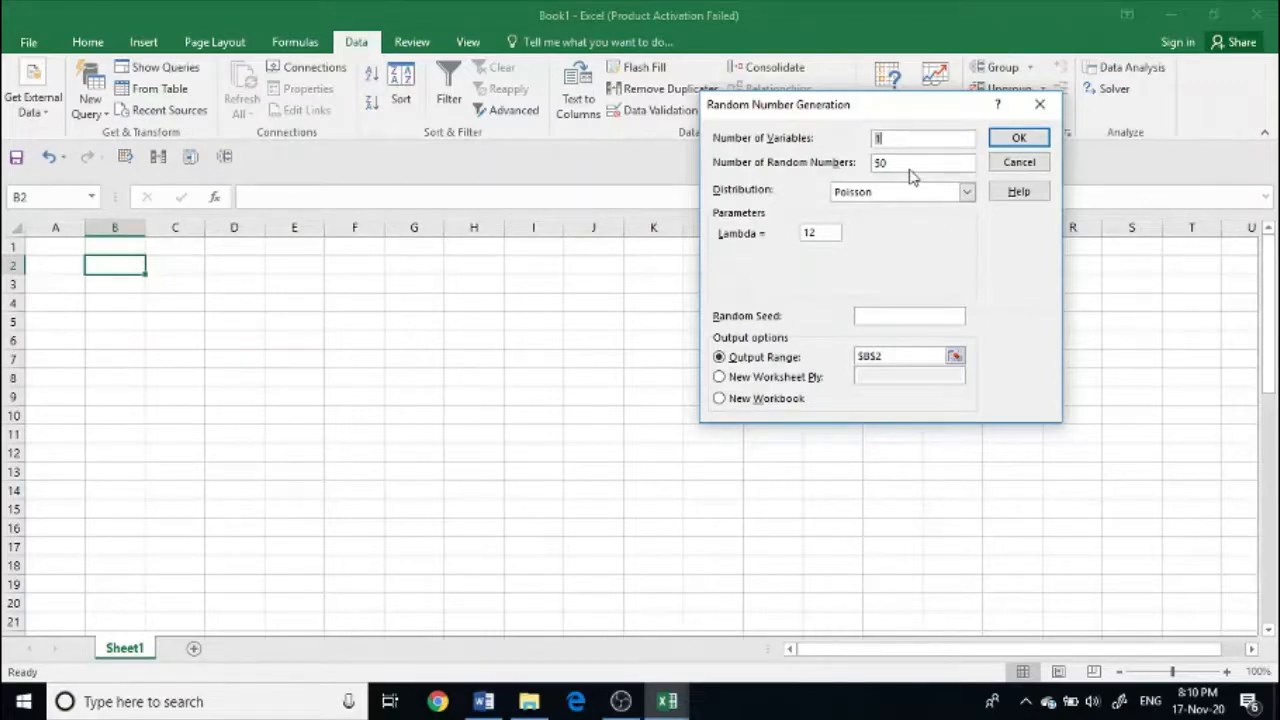
pyautogui.click(966, 191)
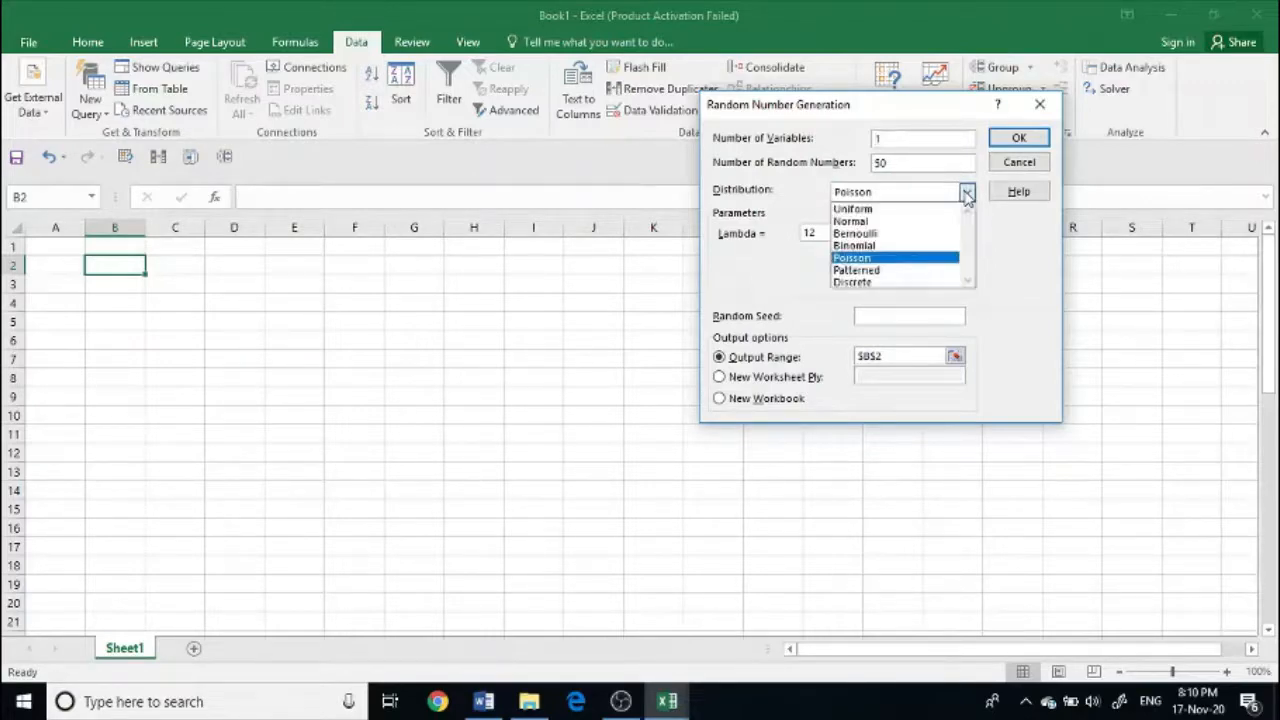
pyautogui.click(912, 222)
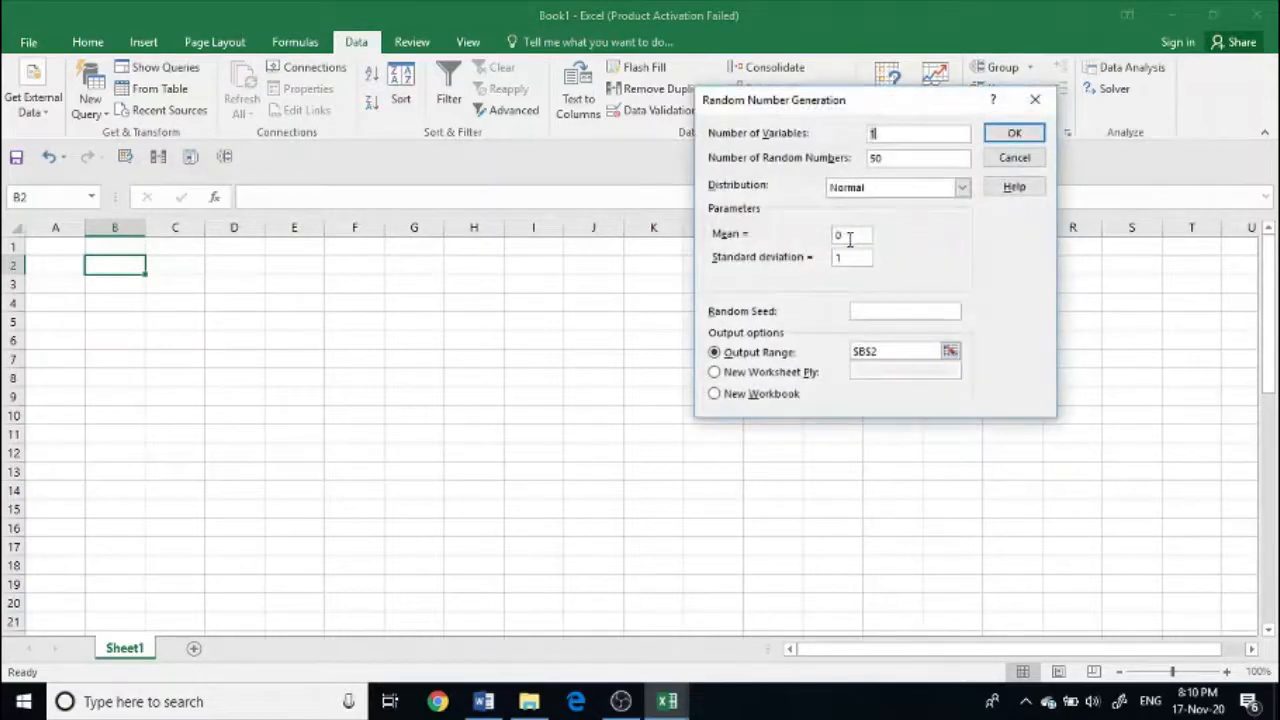
# - Set the Normal distribution's mean to 15, checking the parameters against the third question in the Word document
pyautogui.click(849, 237)
pyautogui.click(483, 701)
pyautogui.moveTo(663, 703)
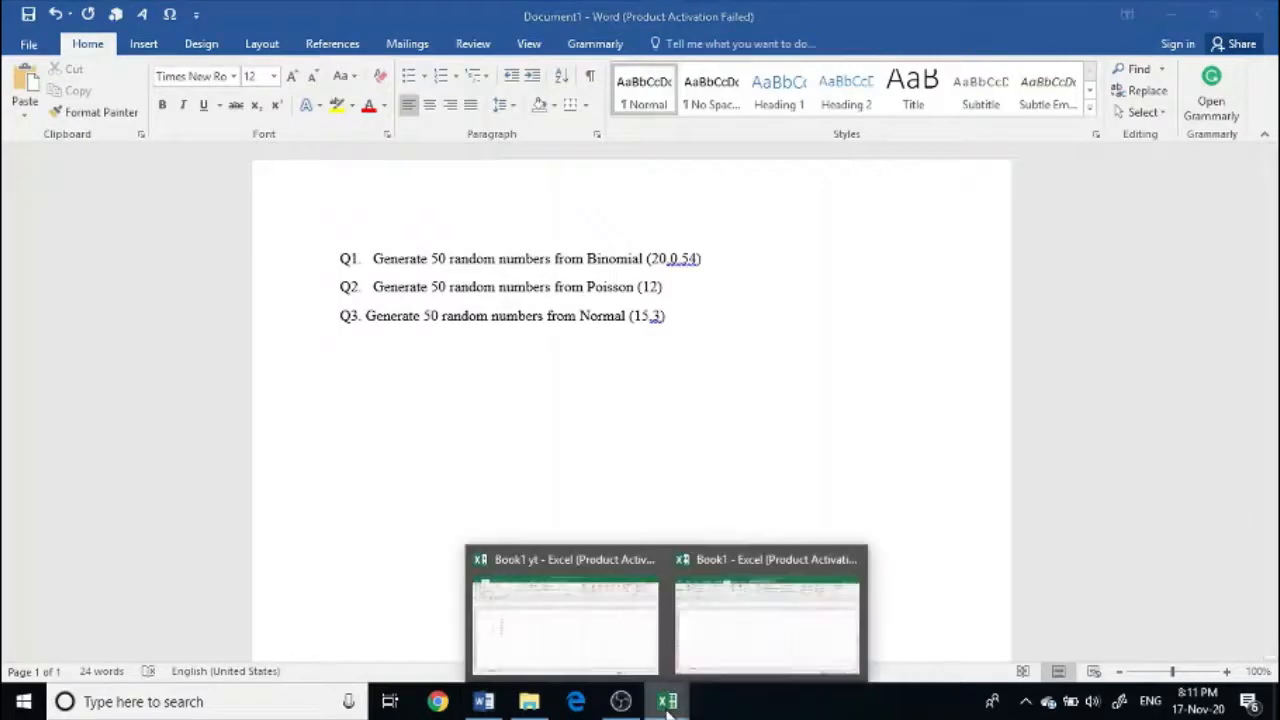
pyautogui.click(760, 642)
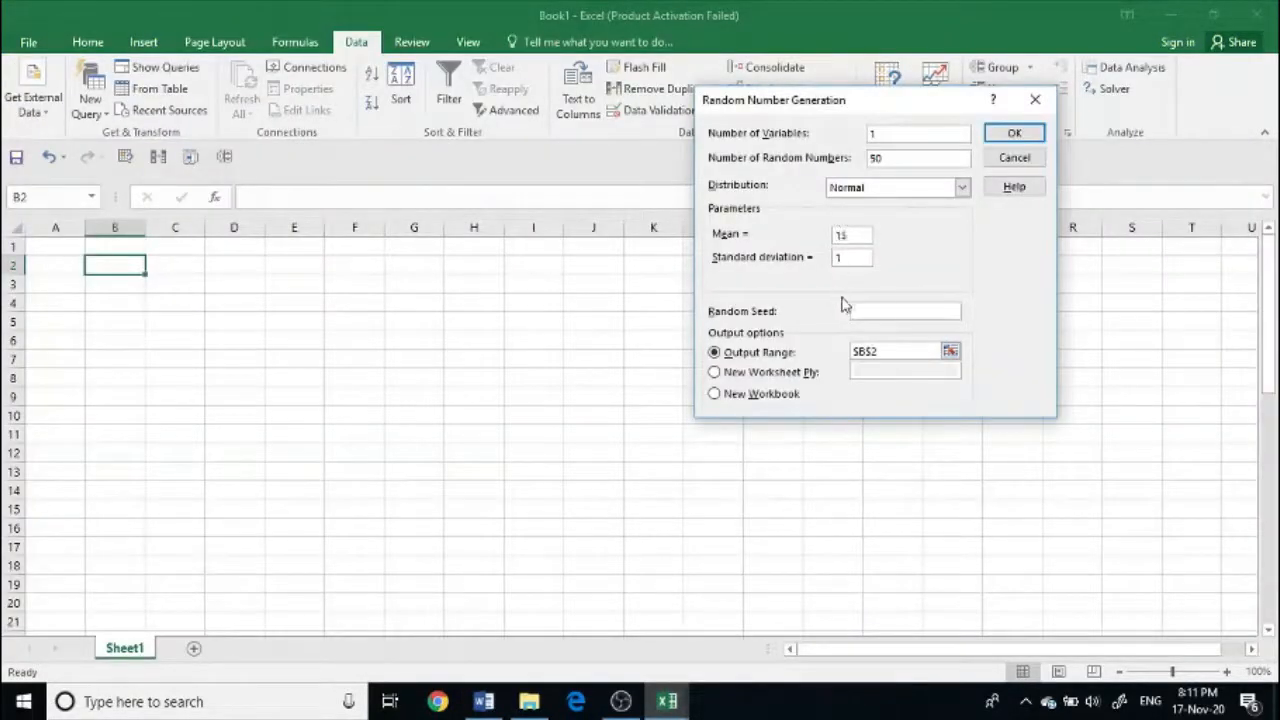
# - Set the standard deviation to 3, use cell B2 as the output range and generate the Normal random numbers
pyautogui.click(846, 259)
pyautogui.click(887, 352)
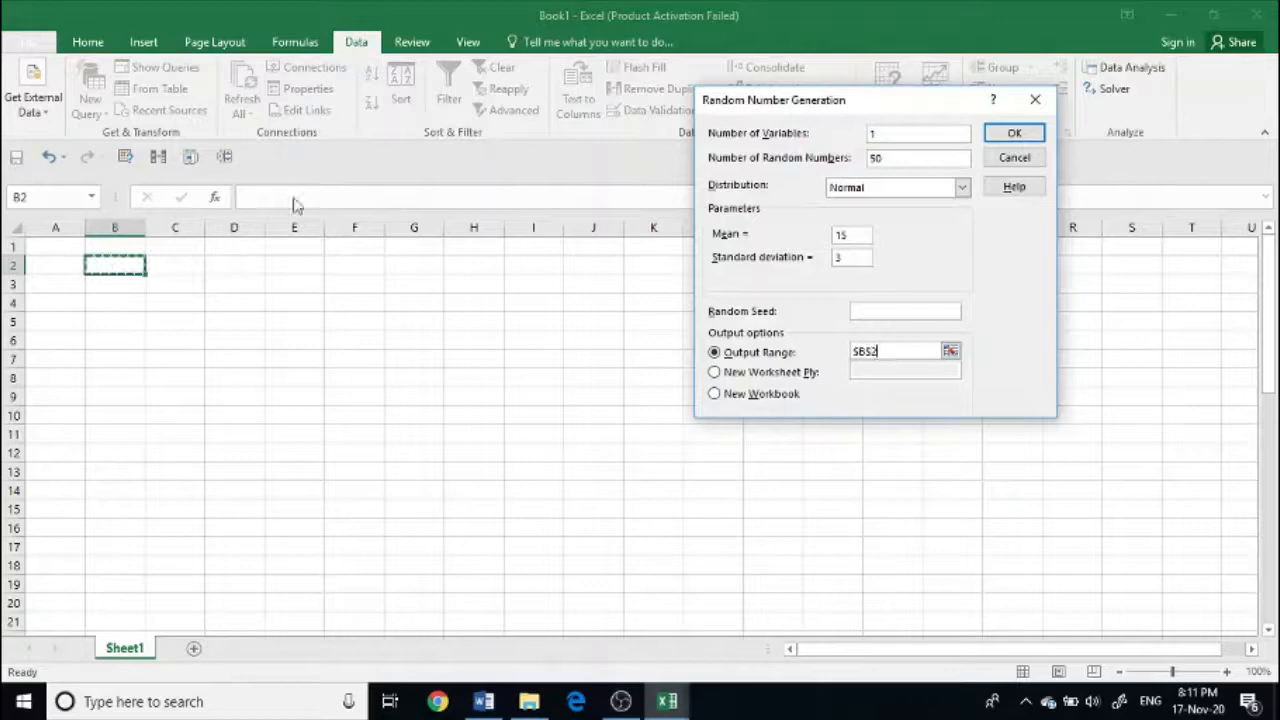
pyautogui.click(1027, 134)
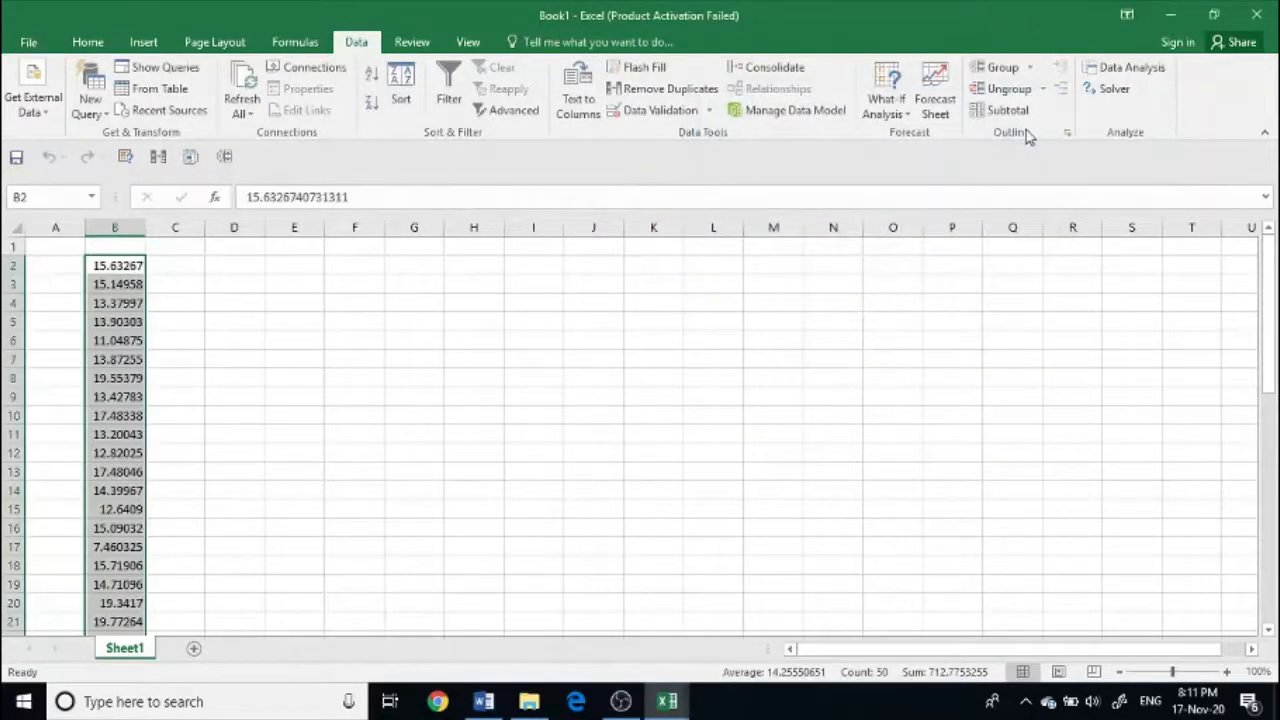